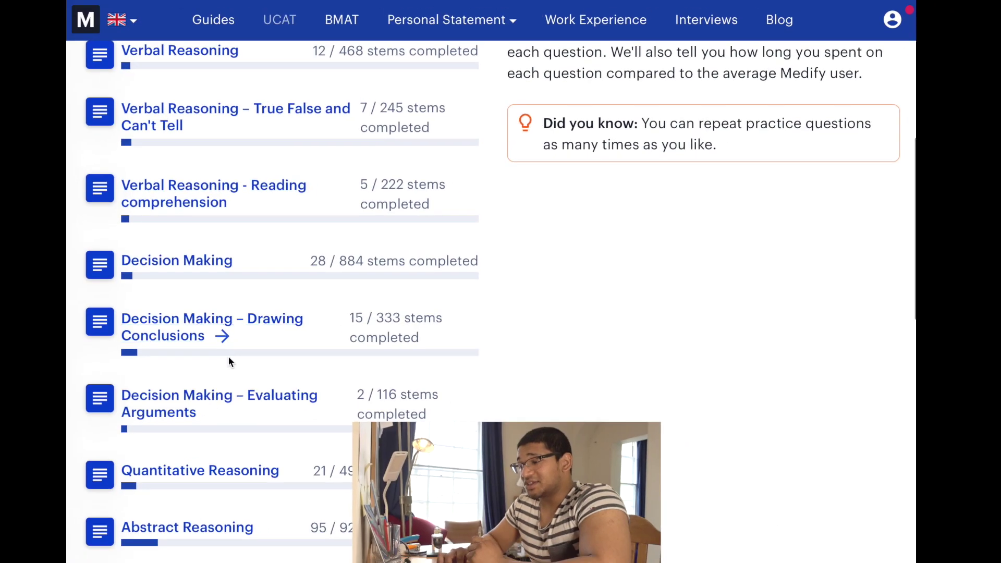
- Start the quantitative reasoning practice set and read the Petinomol hamster dosage question
{"action": "scroll", "coordinate": [227, 355], "scroll_direction": "down", "scroll_amount": 2}
{"action": "left_click", "coordinate": [208, 423]}
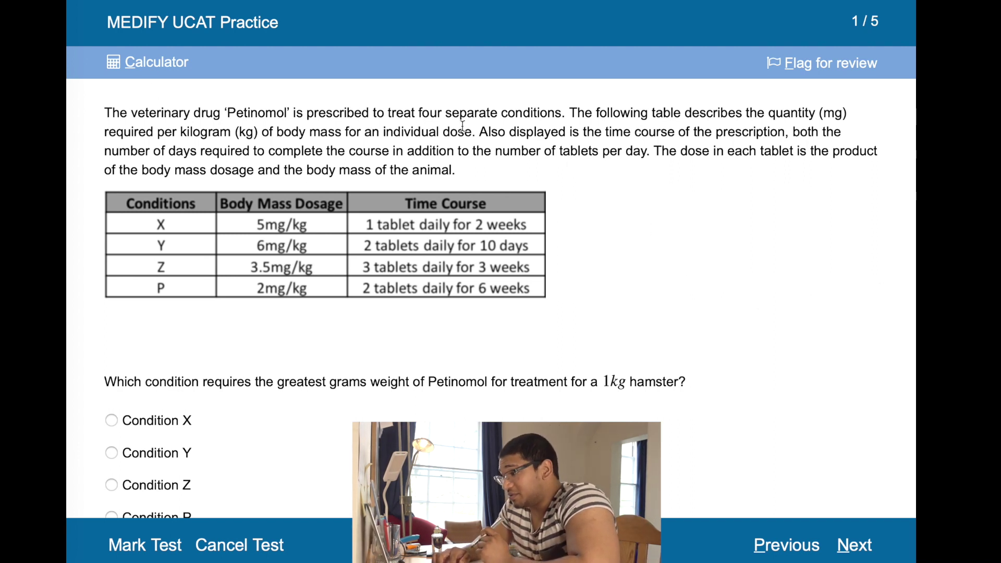
{"action": "scroll", "coordinate": [358, 239], "scroll_direction": "down", "scroll_amount": 1}
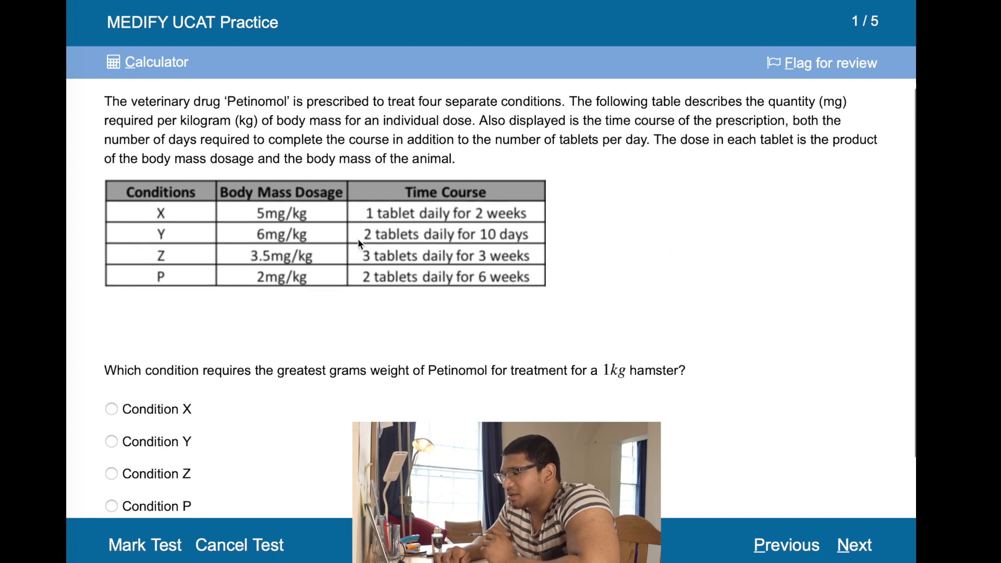
{"action": "scroll", "coordinate": [317, 328], "scroll_direction": "up", "scroll_amount": 1}
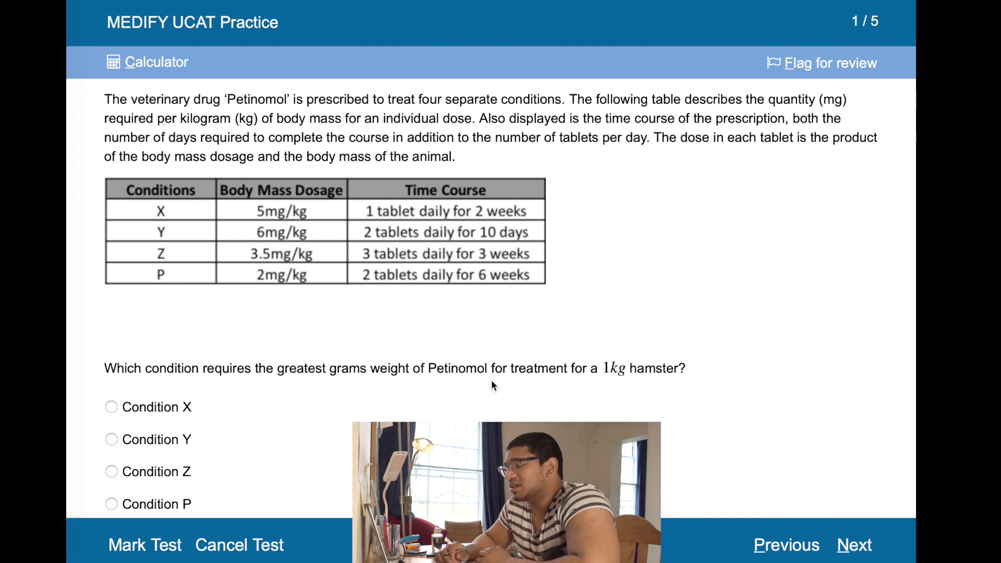
- Bring up the calculator beside the dosage table, compute 62 × 3.6, then clear and enter 84
{"action": "key", "text": "alt+c"}
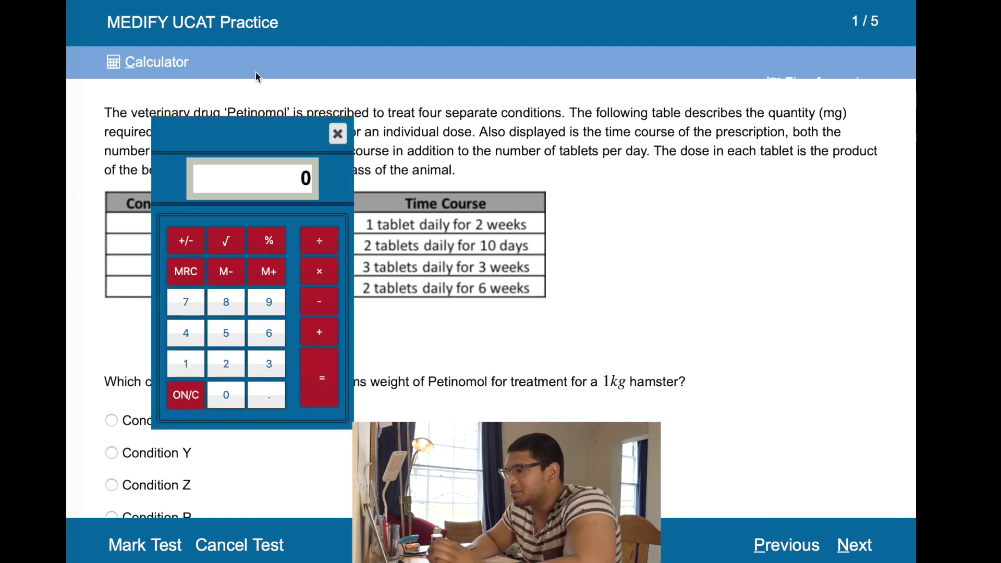
{"action": "left_click_drag", "start_coordinate": [235, 136], "coordinate": [764, 105]}
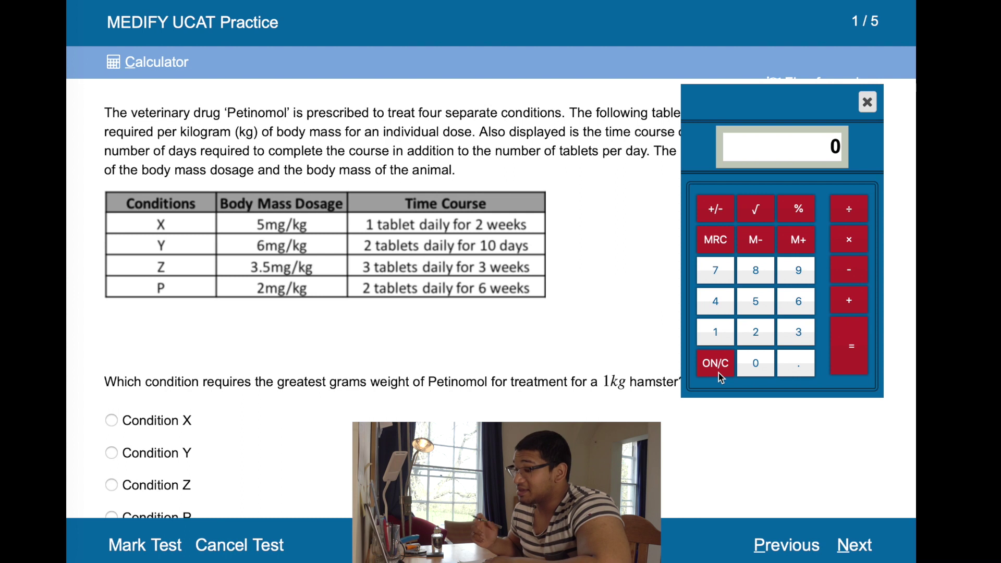
{"action": "type", "text": "62"}
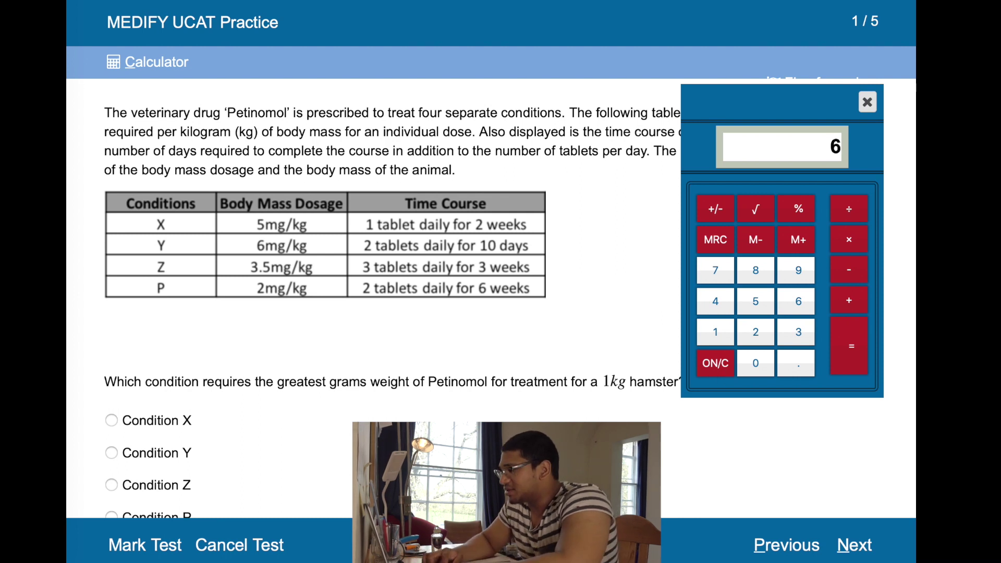
{"action": "left_click", "coordinate": [853, 242]}
{"action": "type", "text": "3.6"}
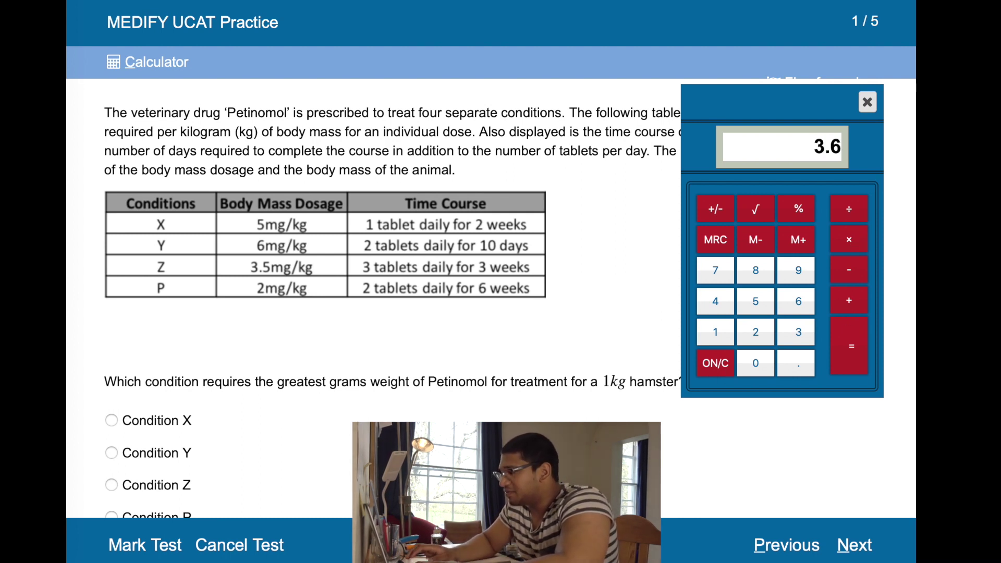
{"action": "key", "text": "Return"}
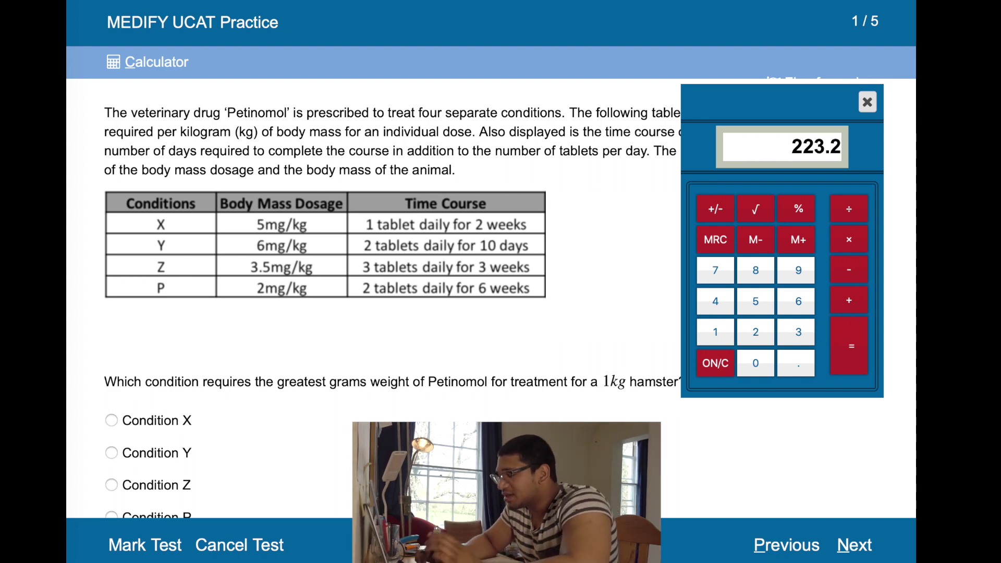
{"action": "left_click", "coordinate": [723, 373]}
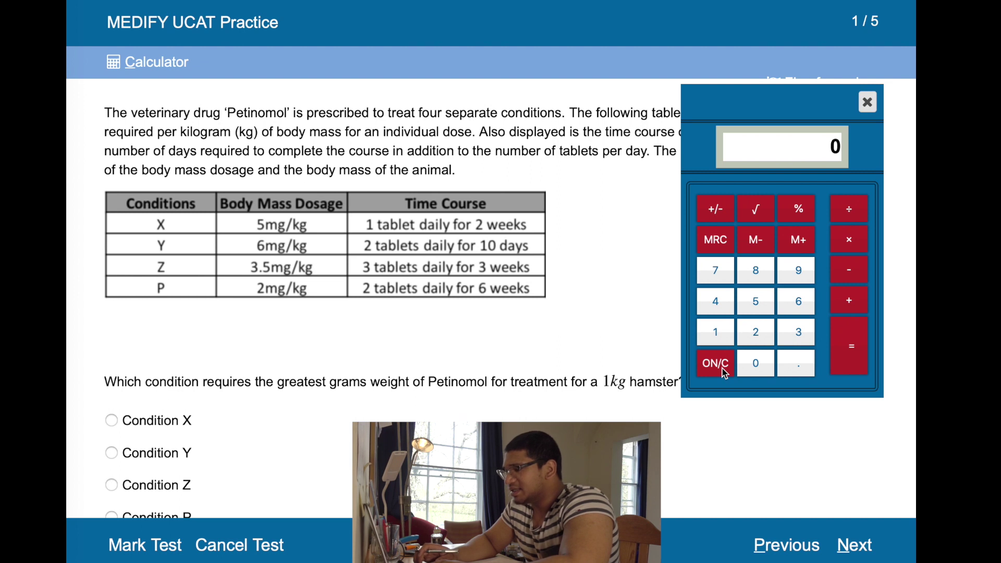
{"action": "type", "text": "84"}
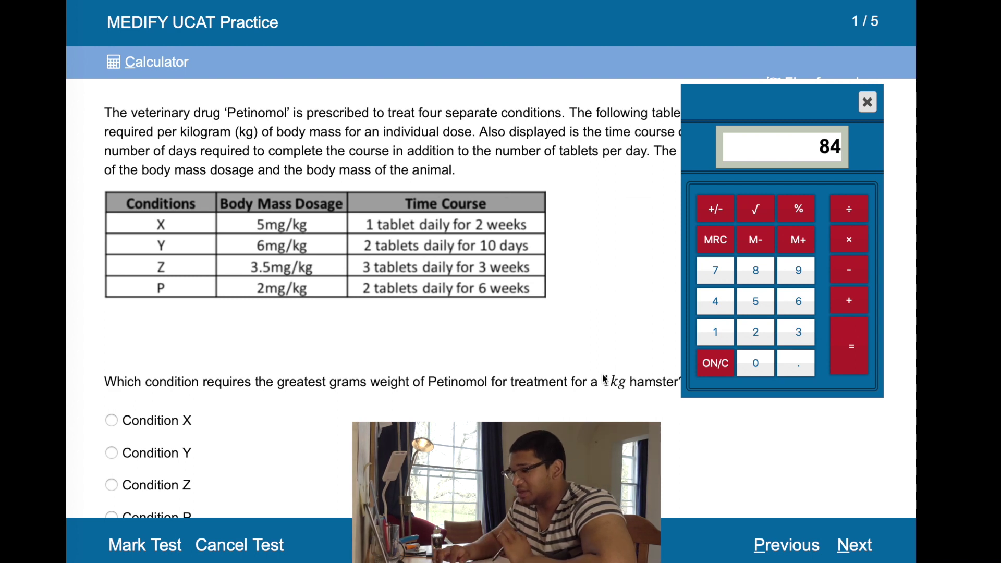
- Answer Condition Z and advance to question 2
{"action": "scroll", "coordinate": [316, 408], "scroll_direction": "down", "scroll_amount": 2}
{"action": "left_click", "coordinate": [112, 396]}
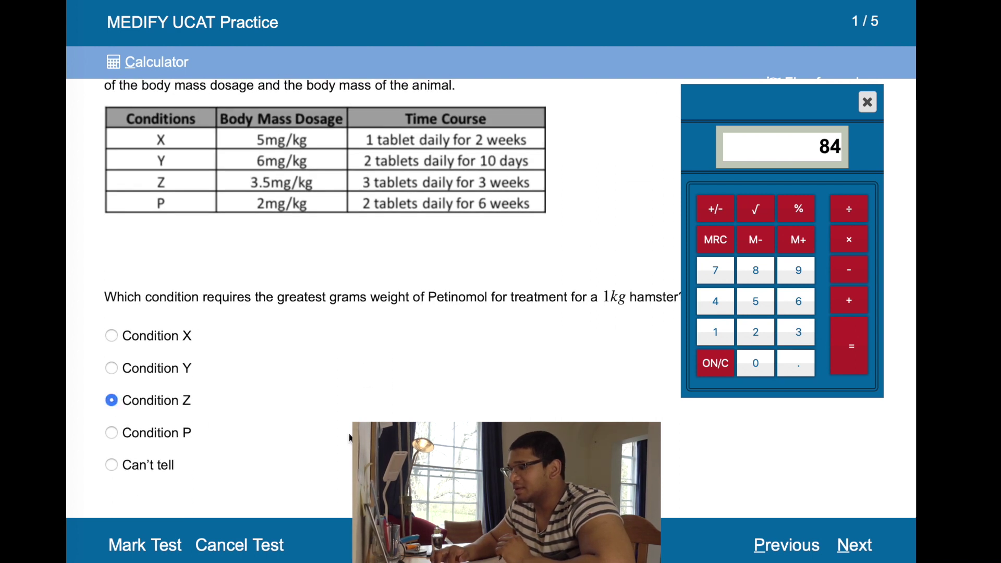
{"action": "scroll", "coordinate": [350, 438], "scroll_direction": "up", "scroll_amount": 1}
{"action": "scroll", "coordinate": [349, 438], "scroll_direction": "up", "scroll_amount": 1}
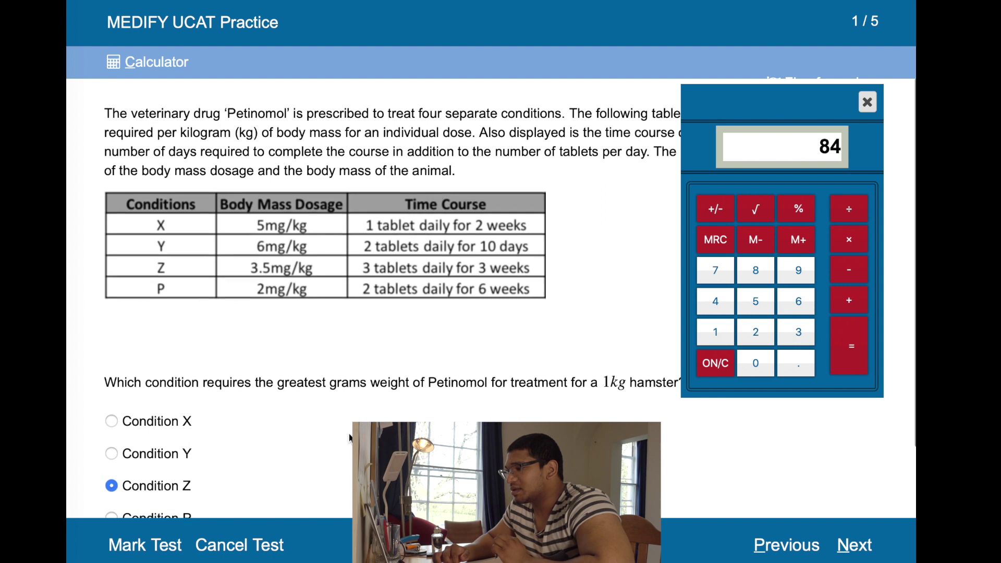
{"action": "left_click", "coordinate": [858, 556]}
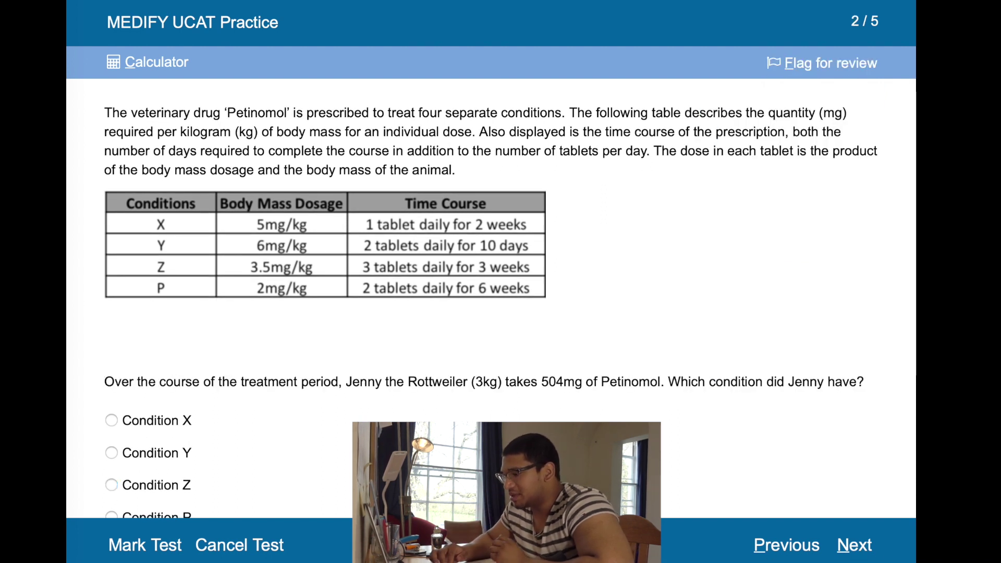
- Clear the calculator and compute 504 ÷ 3 = 168
{"action": "scroll", "coordinate": [509, 300], "scroll_direction": "down", "scroll_amount": 1}
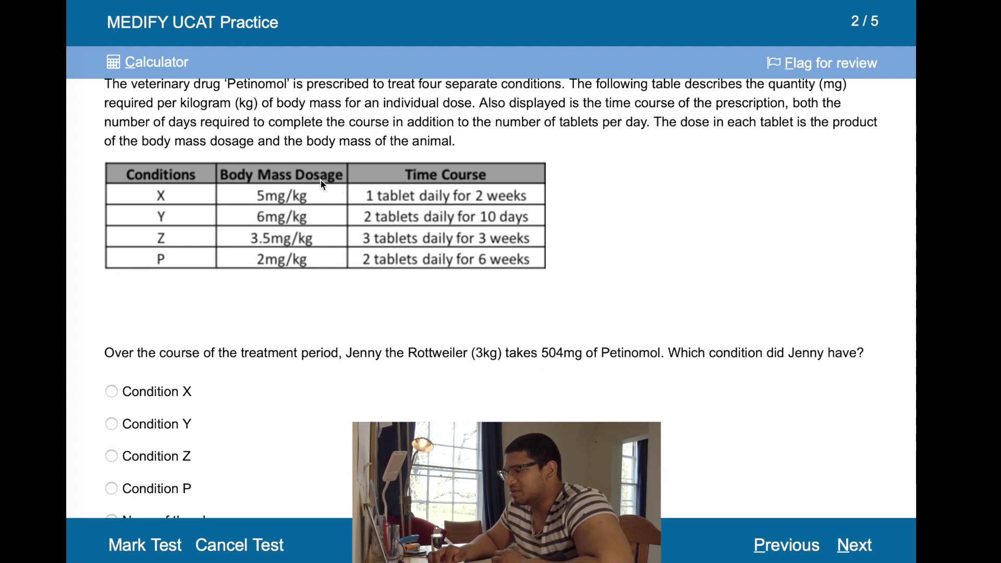
{"action": "left_click", "coordinate": [165, 65]}
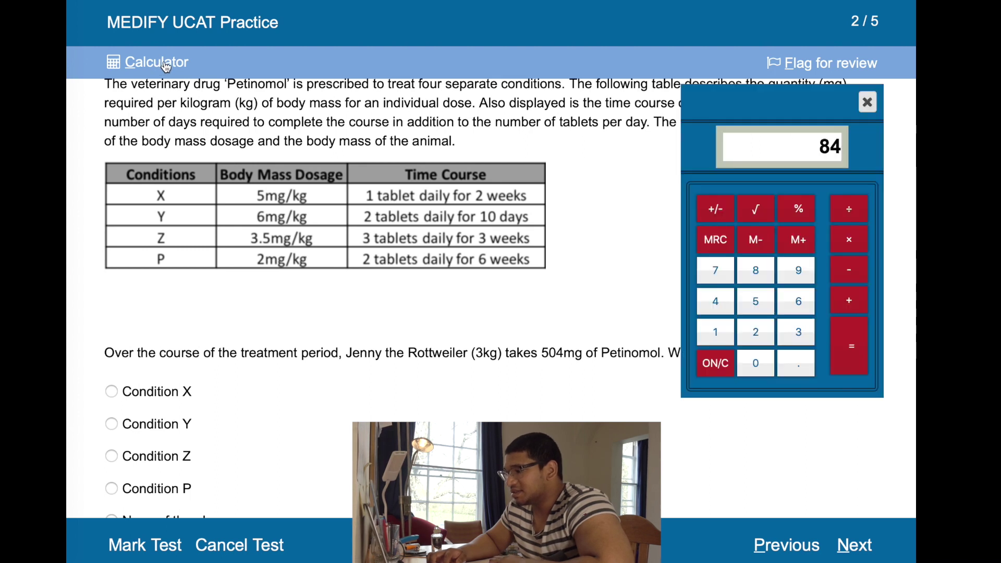
{"action": "left_click", "coordinate": [715, 363]}
{"action": "left_click", "coordinate": [755, 301]}
{"action": "left_click", "coordinate": [756, 363]}
{"action": "left_click", "coordinate": [715, 302]}
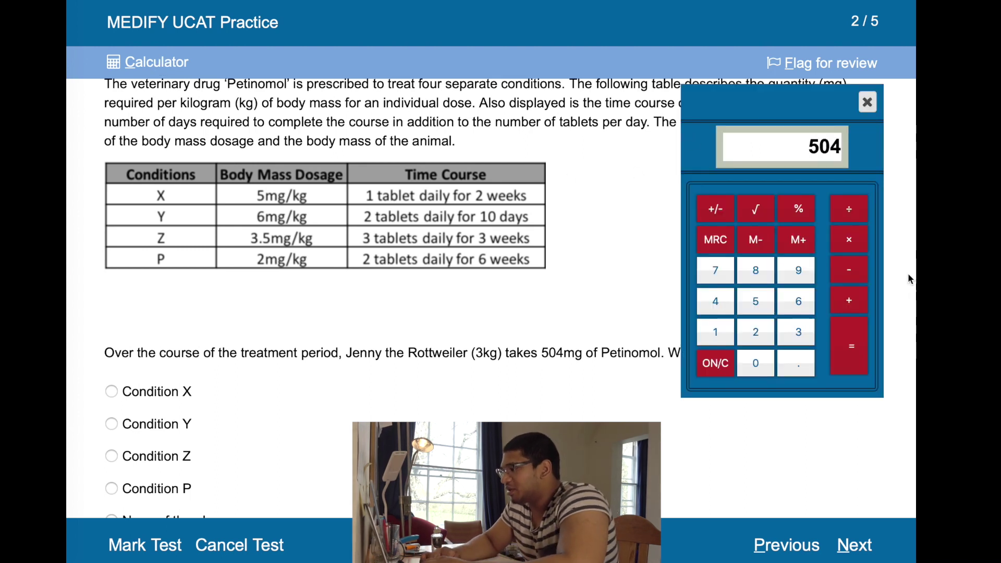
{"action": "left_click", "coordinate": [860, 221]}
{"action": "left_click", "coordinate": [798, 332]}
{"action": "left_click", "coordinate": [851, 346]}
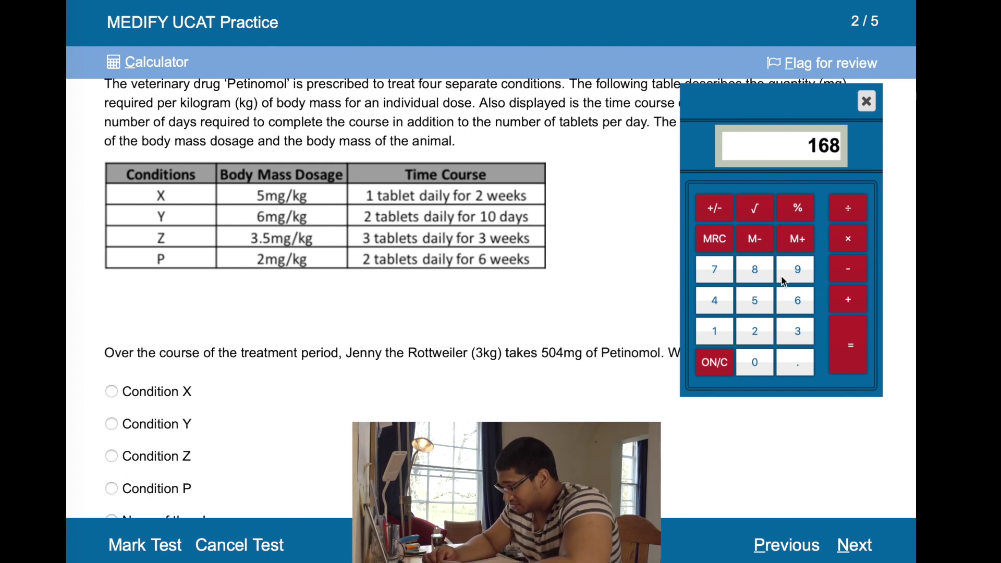
- Answer Condition P and advance to question 3
{"action": "scroll", "coordinate": [417, 364], "scroll_direction": "down", "scroll_amount": 1}
{"action": "left_click", "coordinate": [112, 445]}
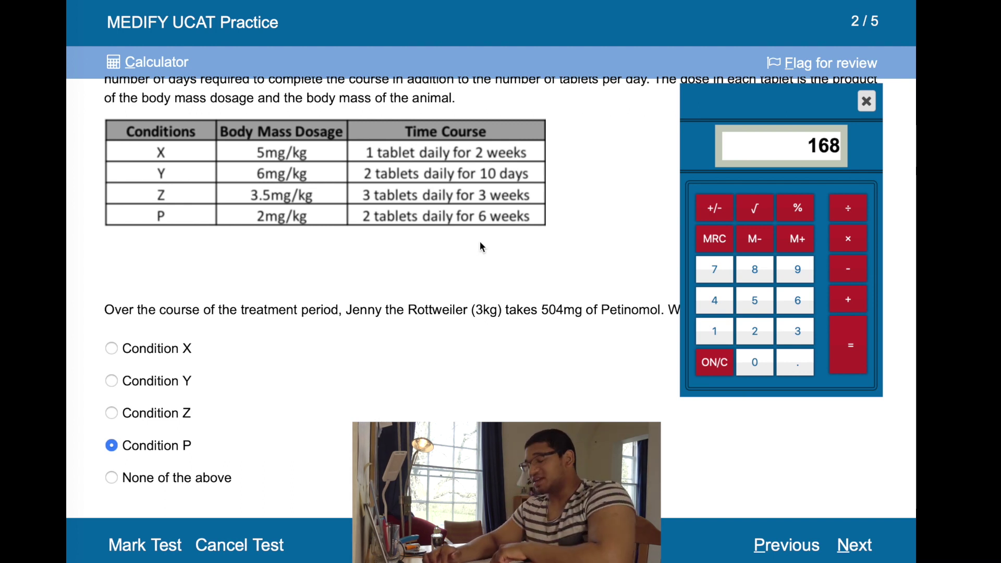
{"action": "left_click", "coordinate": [852, 545]}
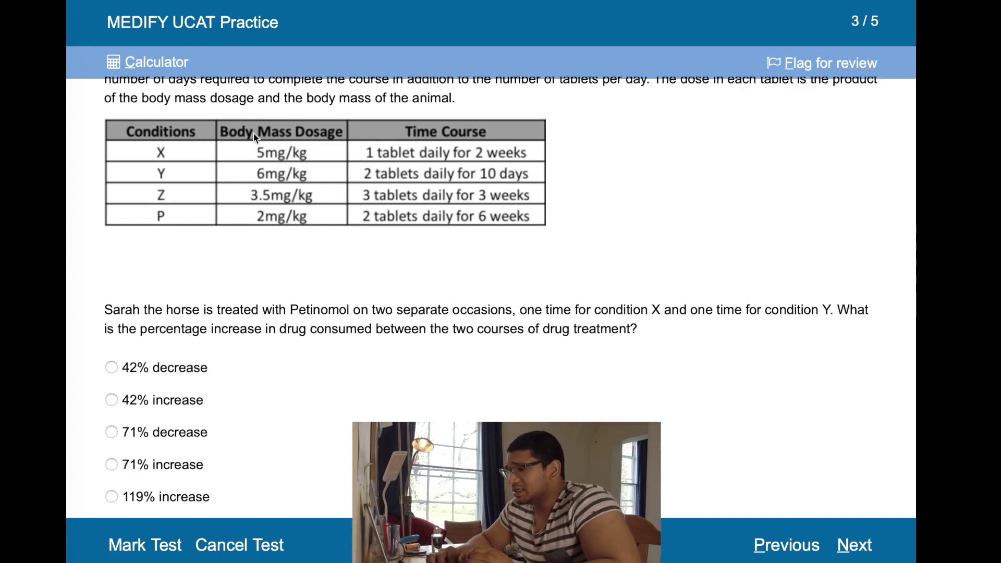
{"action": "scroll", "coordinate": [265, 240], "scroll_direction": "down", "scroll_amount": 1}
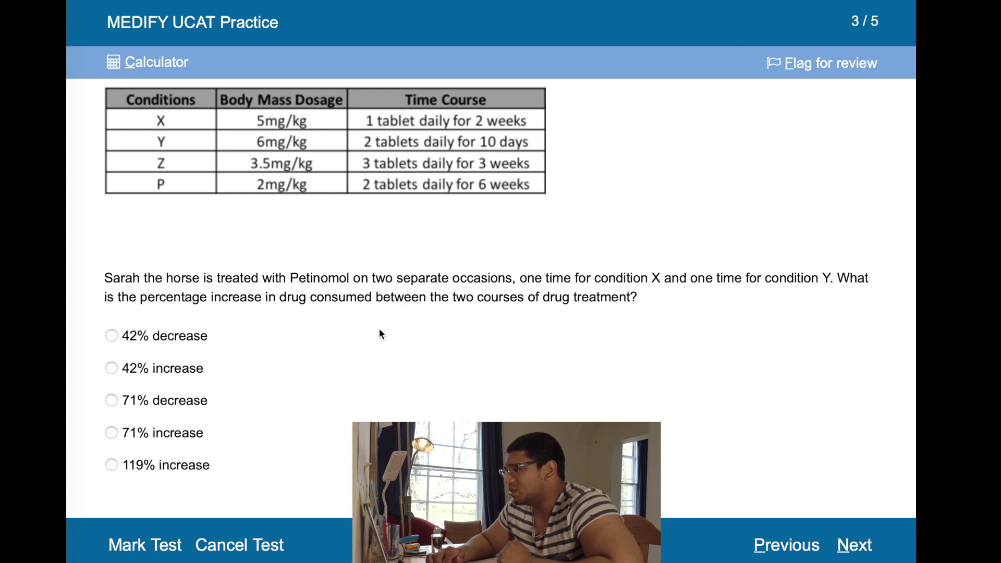
{"action": "scroll", "coordinate": [381, 334], "scroll_direction": "up", "scroll_amount": 1}
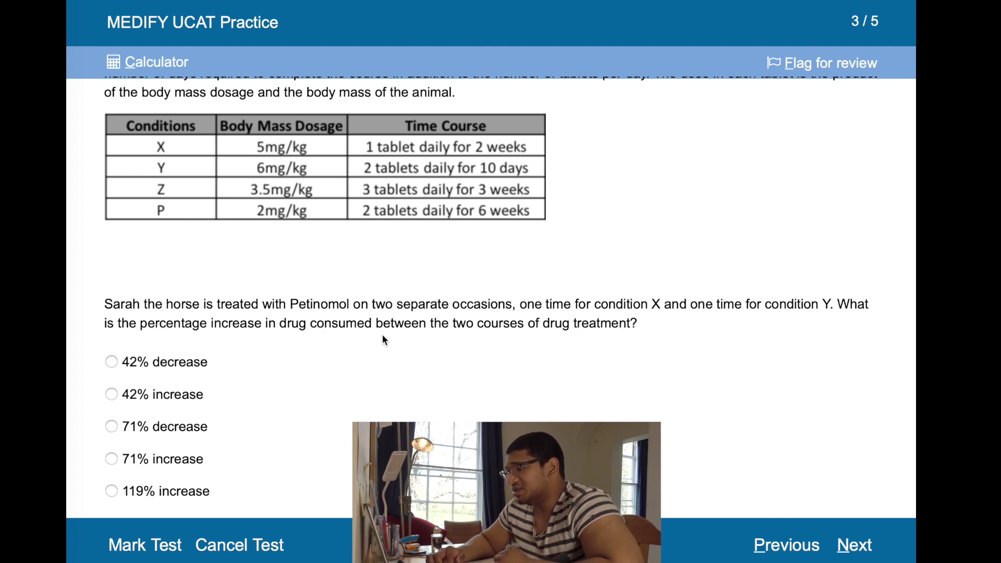
{"action": "scroll", "coordinate": [232, 224], "scroll_direction": "up", "scroll_amount": 1}
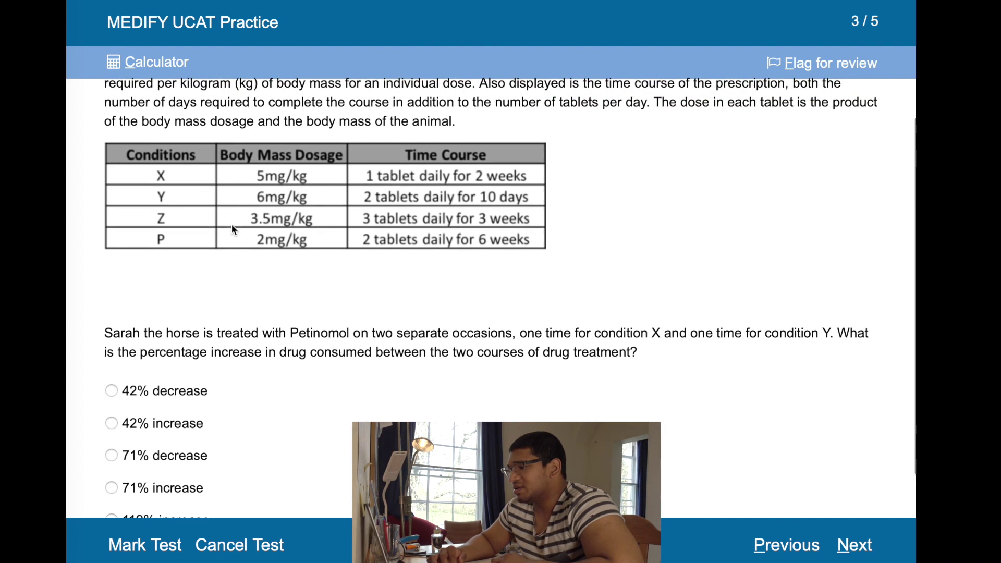
{"action": "scroll", "coordinate": [231, 224], "scroll_direction": "down", "scroll_amount": 2}
{"action": "scroll", "coordinate": [231, 224], "scroll_direction": "up", "scroll_amount": 3}
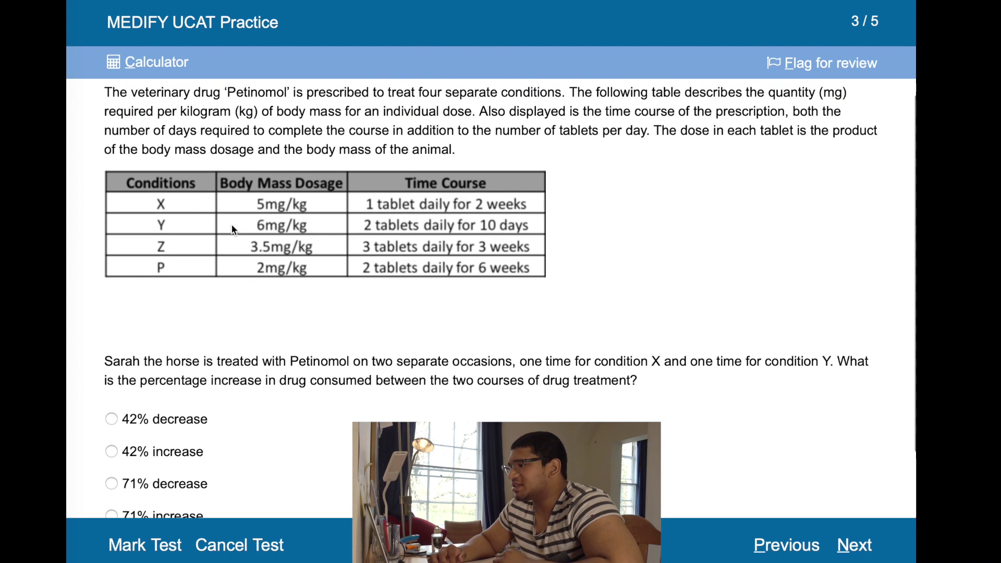
- Reopen the calculator, clear the old 168 result, and move it above the passage
{"action": "left_click", "coordinate": [143, 65]}
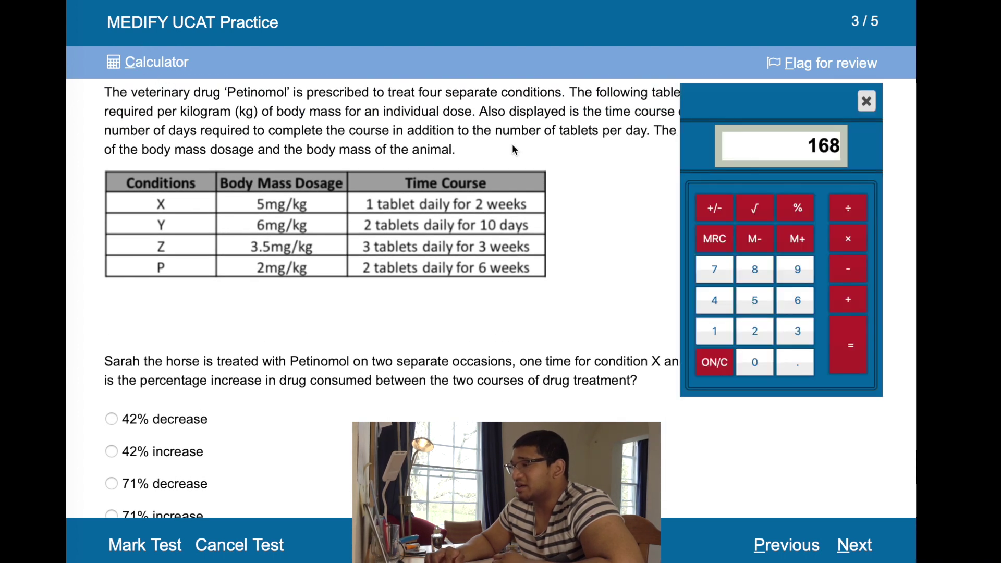
{"action": "left_click", "coordinate": [715, 364]}
{"action": "left_click_drag", "start_coordinate": [780, 93], "coordinate": [784, 9]}
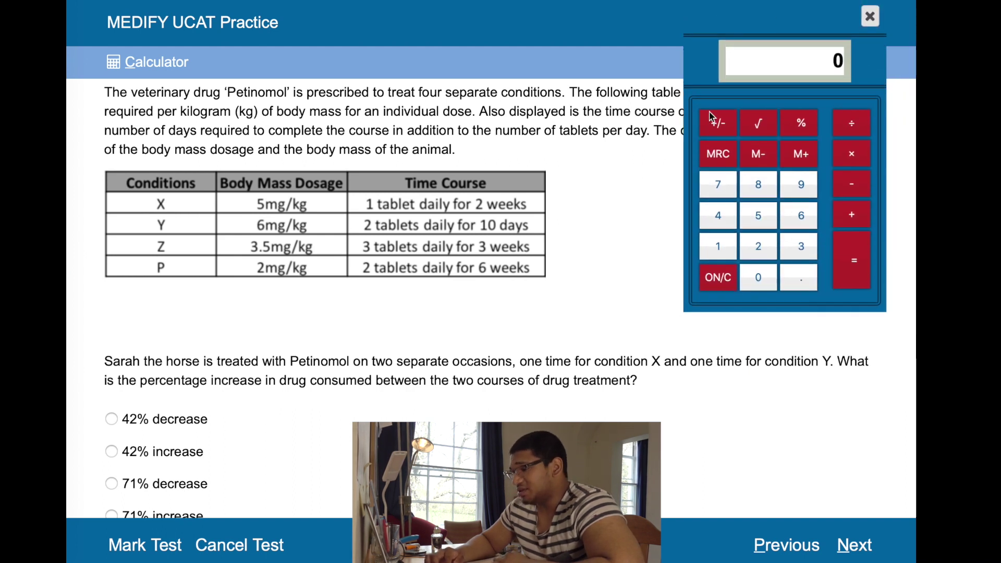
{"action": "scroll", "coordinate": [588, 185], "scroll_direction": "down", "scroll_amount": 2}
{"action": "scroll", "coordinate": [588, 185], "scroll_direction": "up", "scroll_amount": 1}
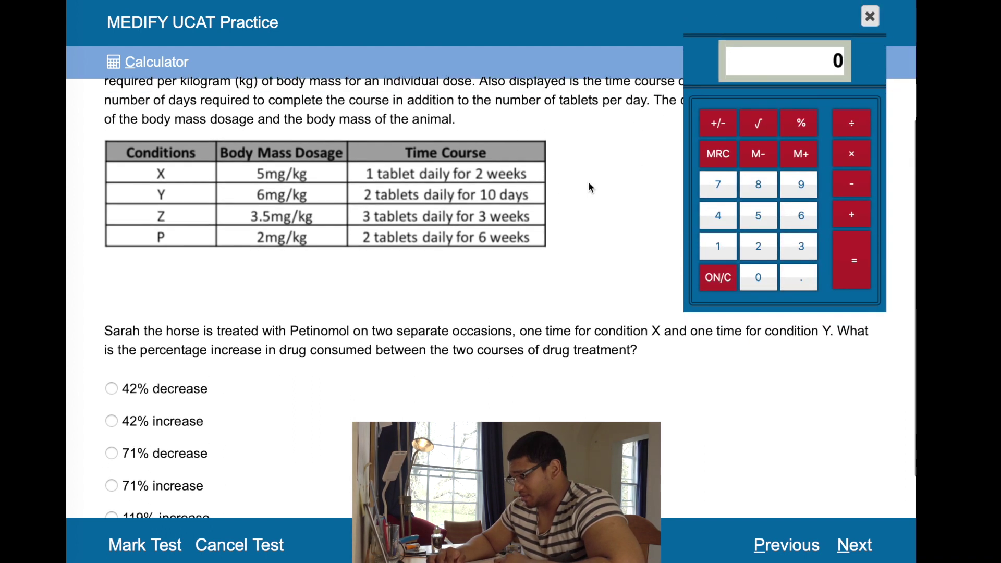
{"action": "scroll", "coordinate": [588, 183], "scroll_direction": "up", "scroll_amount": 1}
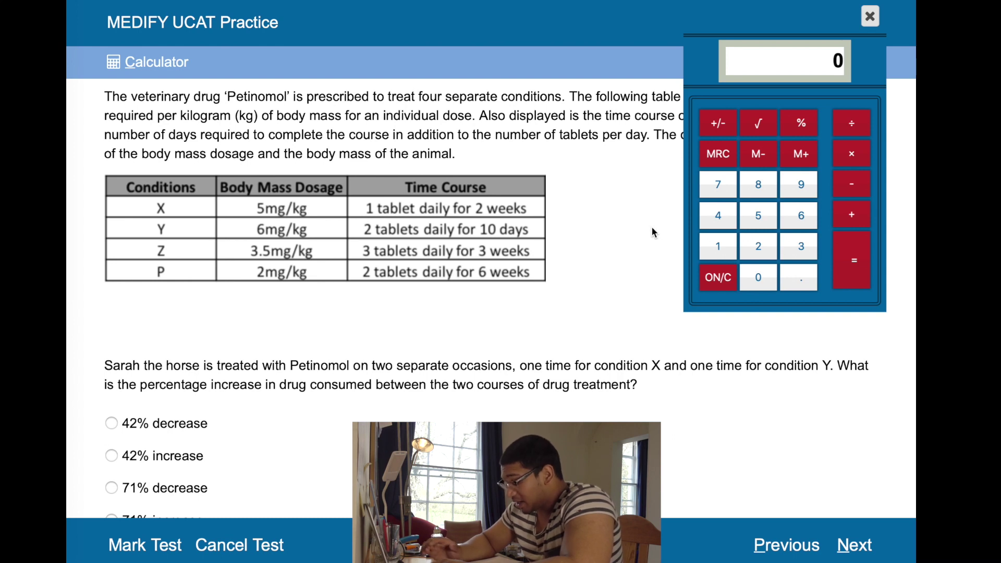
- Compute the percentage increase as (120 − 70) ÷ 70 on the calculator
{"action": "left_click", "coordinate": [736, 256]}
{"action": "left_click", "coordinate": [758, 246]}
{"action": "left_click", "coordinate": [758, 276]}
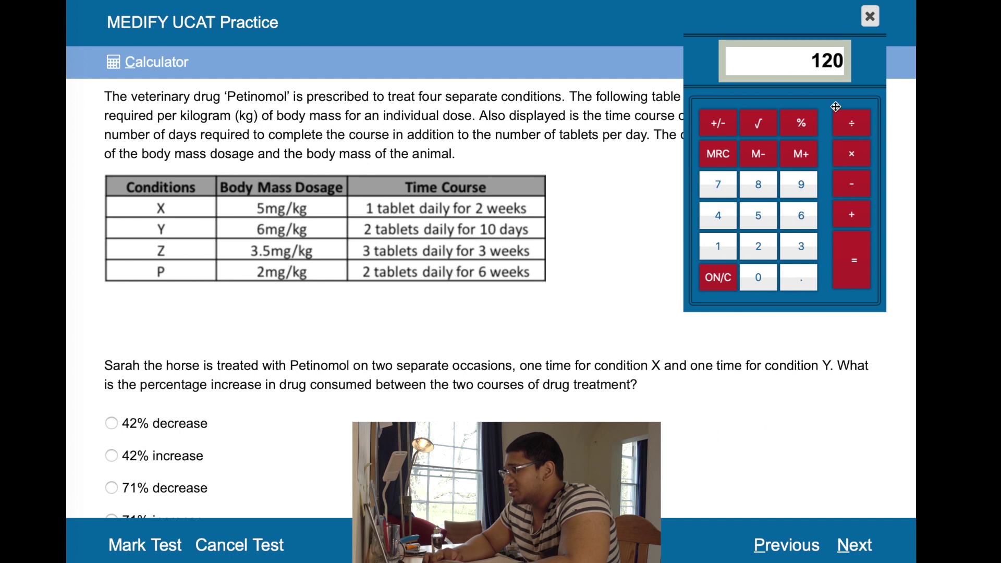
{"action": "left_click", "coordinate": [850, 183]}
{"action": "type", "text": "70"}
{"action": "key", "text": "Return"}
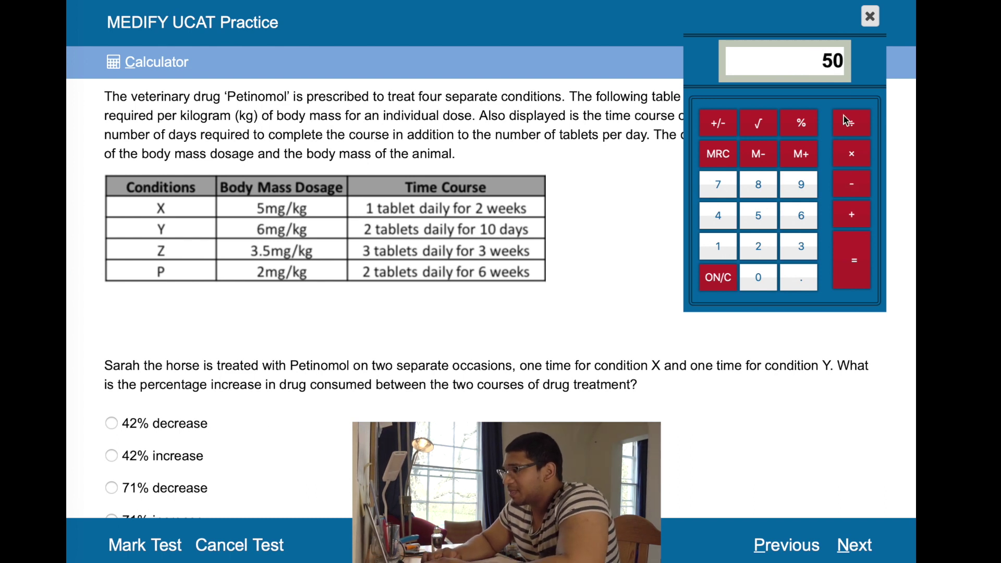
{"action": "left_click", "coordinate": [855, 134]}
{"action": "type", "text": "70"}
{"action": "key", "text": "Return"}
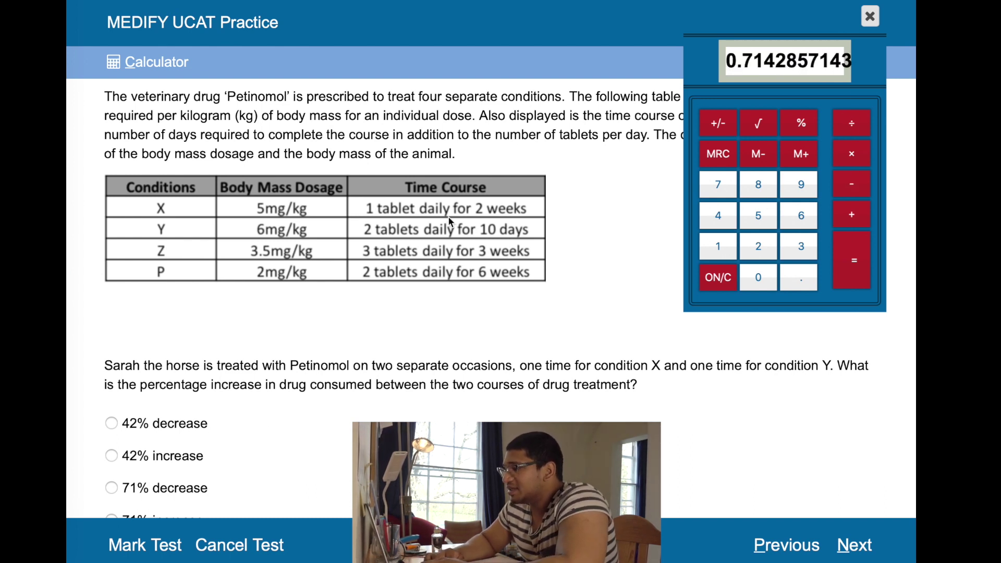
- Answer 71% increase and advance to question 4
{"action": "scroll", "coordinate": [454, 217], "scroll_direction": "down", "scroll_amount": 2}
{"action": "left_click", "coordinate": [157, 443]}
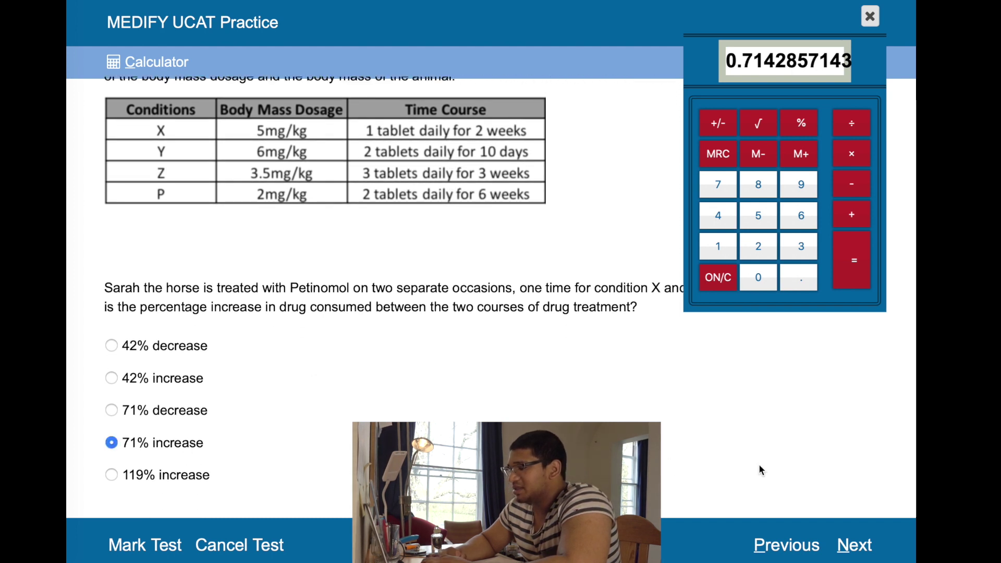
{"action": "left_click", "coordinate": [861, 551]}
- Move the calculator off the data table, clear it, and compute 2000 ÷ 560 = 3.571428571
{"action": "scroll", "coordinate": [371, 336], "scroll_direction": "down", "scroll_amount": 1}
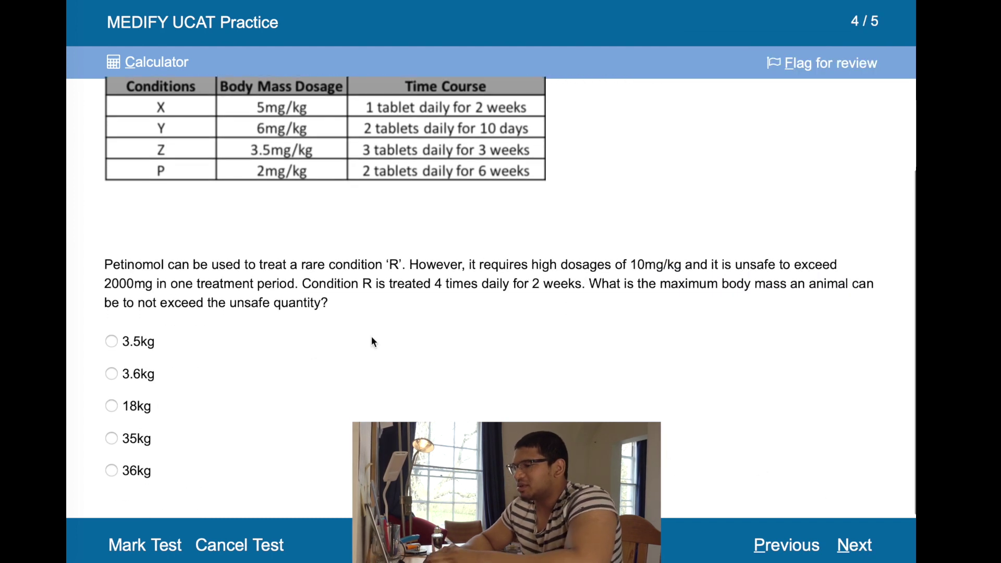
{"action": "scroll", "coordinate": [371, 341], "scroll_direction": "up", "scroll_amount": 1}
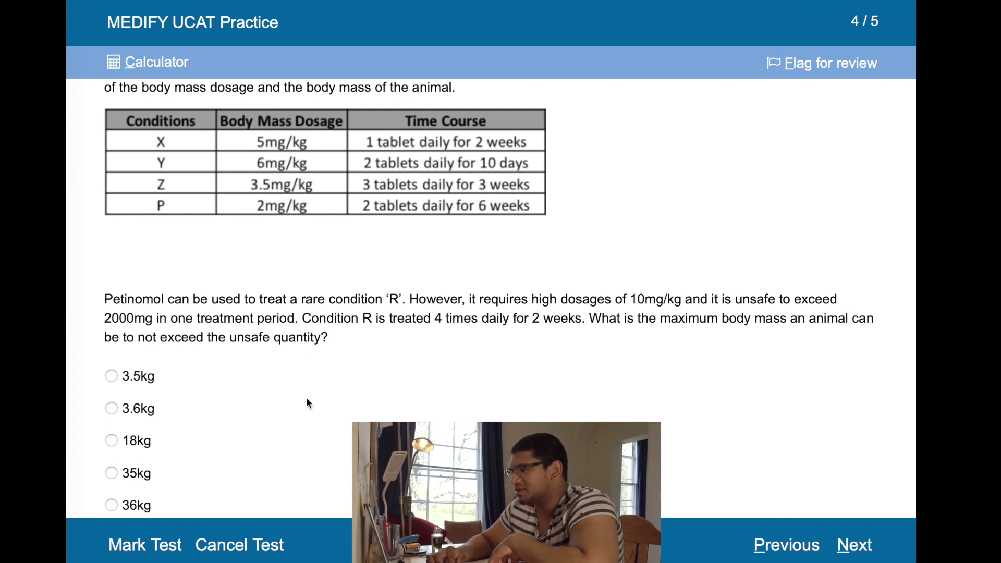
{"action": "left_click", "coordinate": [155, 62]}
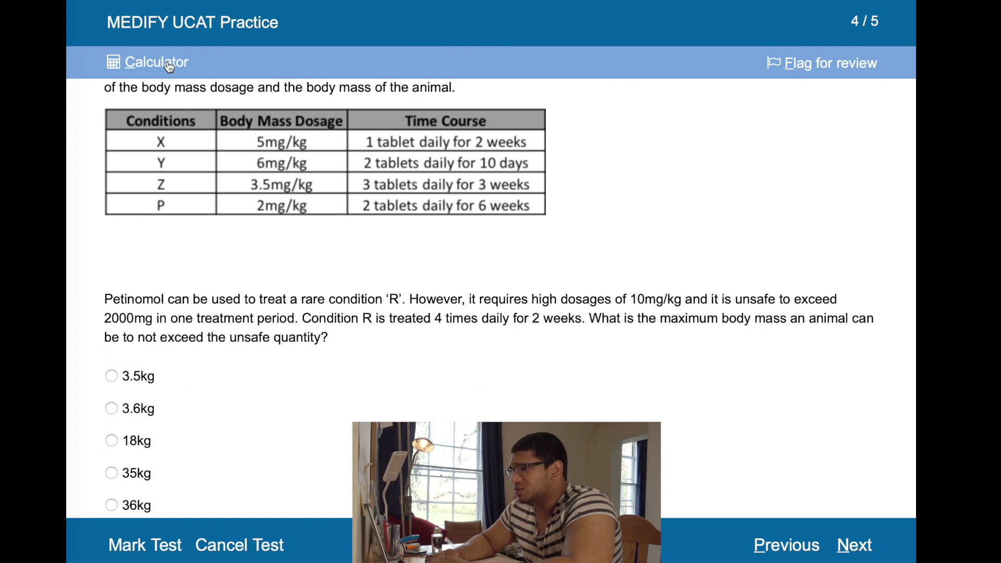
{"action": "left_click_drag", "start_coordinate": [257, 110], "coordinate": [798, 115]}
{"action": "left_click", "coordinate": [607, 297]}
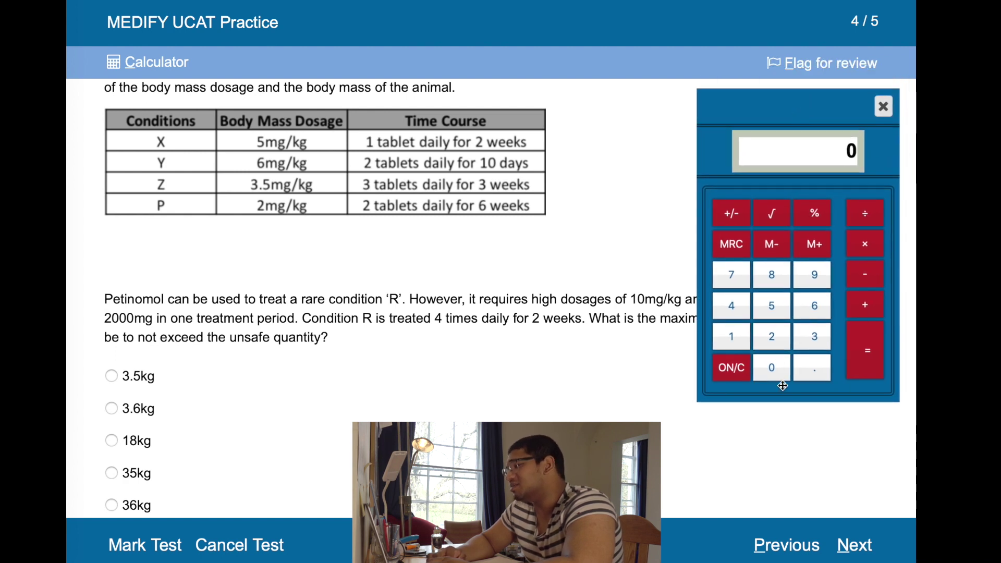
{"action": "type", "text": "2000"}
{"action": "left_click", "coordinate": [853, 225]}
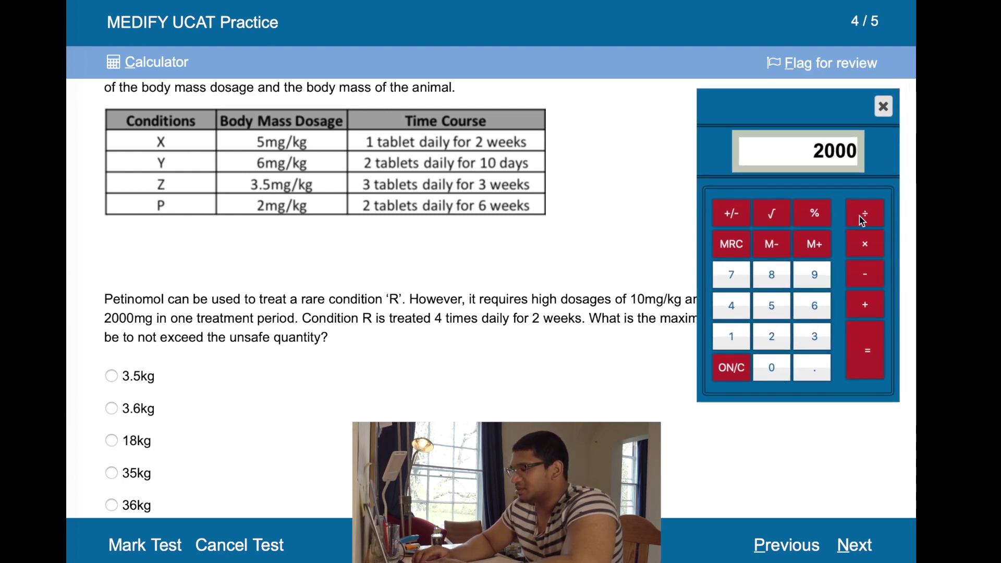
{"action": "type", "text": "560"}
{"action": "key", "text": "Return"}
- Pick 3.6kg, change the answer to 3.5kg, and advance to question 5
{"action": "scroll", "coordinate": [473, 294], "scroll_direction": "down", "scroll_amount": 1}
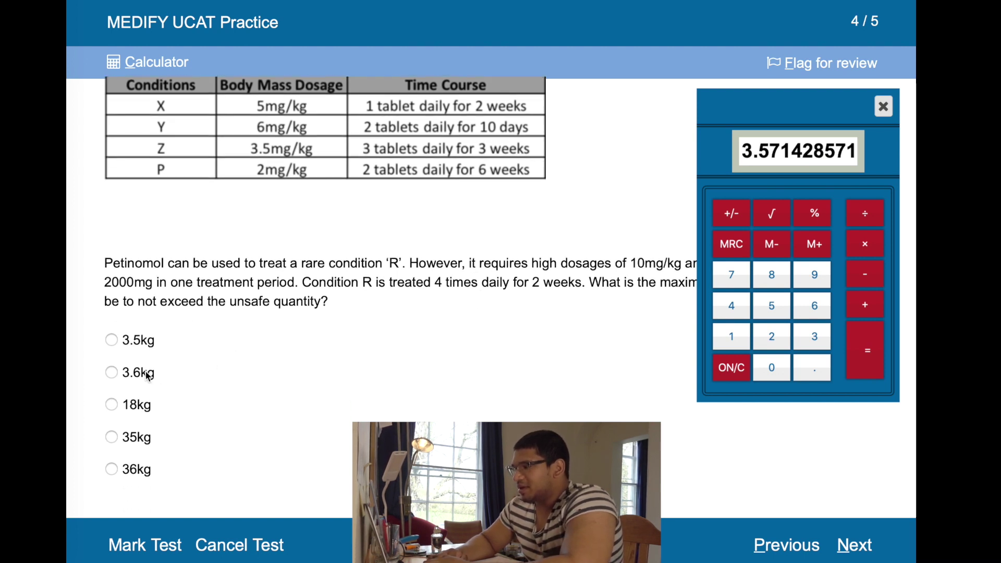
{"action": "left_click", "coordinate": [148, 376]}
{"action": "left_click", "coordinate": [148, 351]}
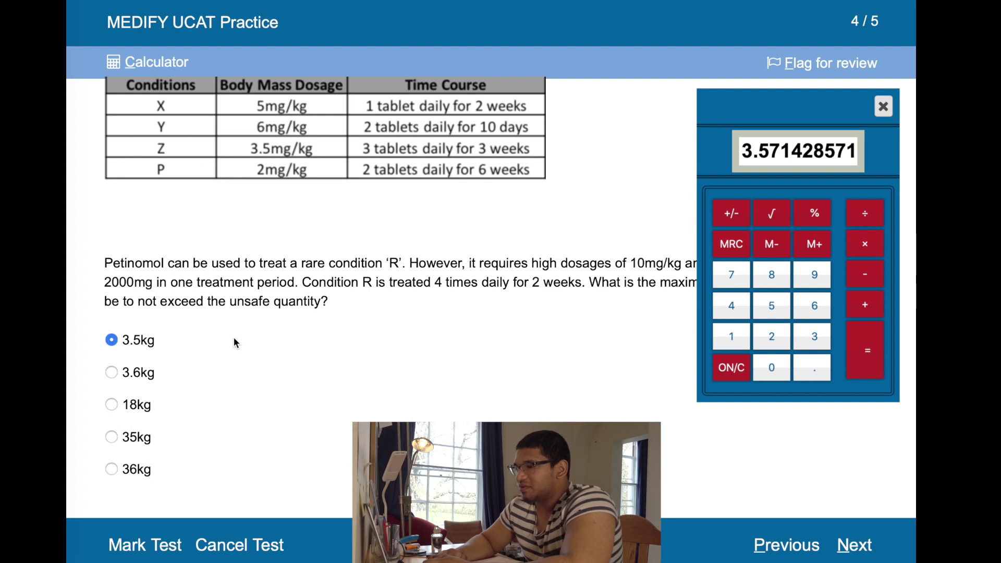
{"action": "scroll", "coordinate": [271, 342], "scroll_direction": "up", "scroll_amount": 3}
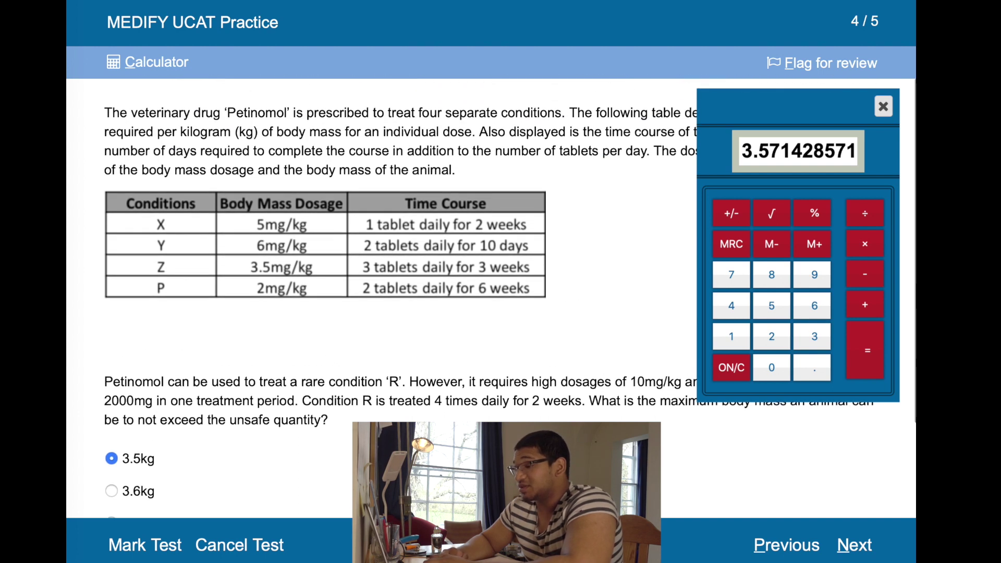
{"action": "scroll", "coordinate": [271, 342], "scroll_direction": "down", "scroll_amount": 2}
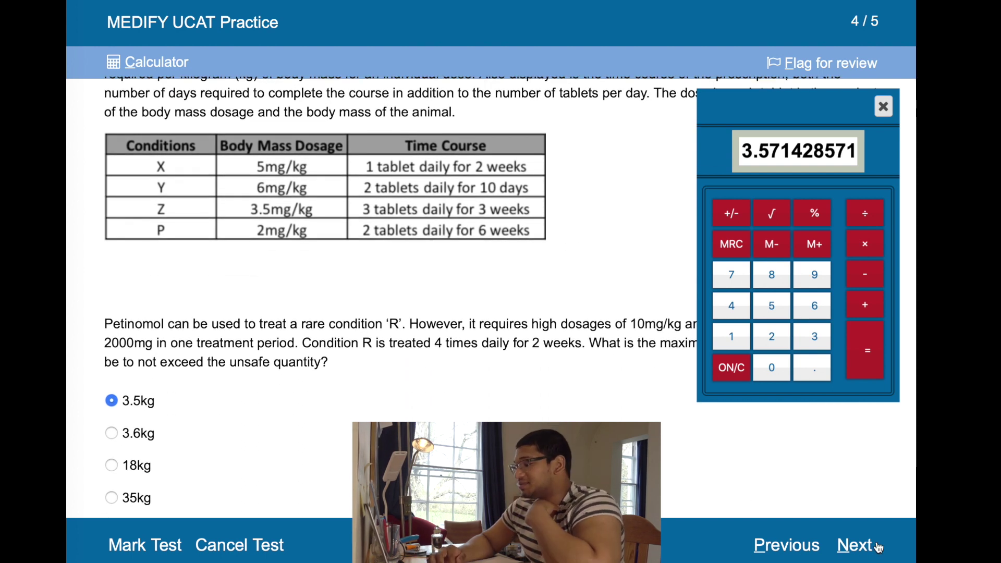
{"action": "left_click", "coordinate": [854, 544]}
{"action": "scroll", "coordinate": [497, 384], "scroll_direction": "down", "scroll_amount": 2}
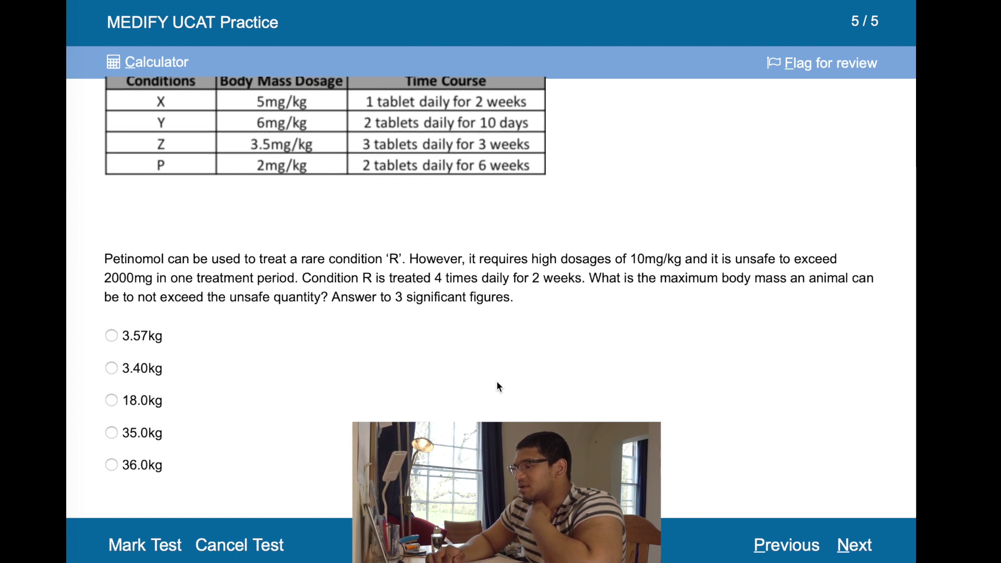
- Answer question 5 with 3.57kg and finish the set
{"action": "left_click", "coordinate": [170, 62]}
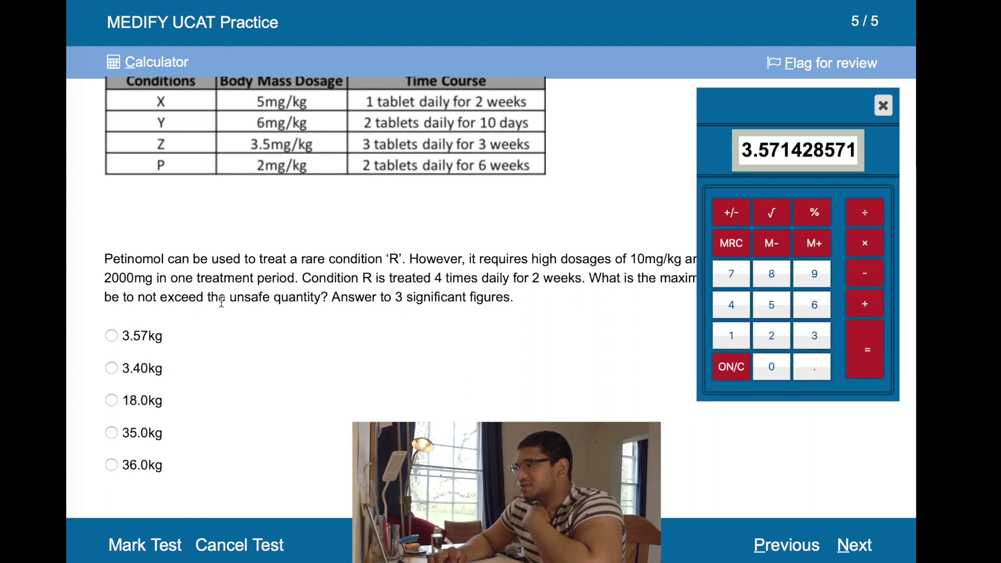
{"action": "left_click", "coordinate": [154, 337]}
{"action": "left_click", "coordinate": [849, 545]}
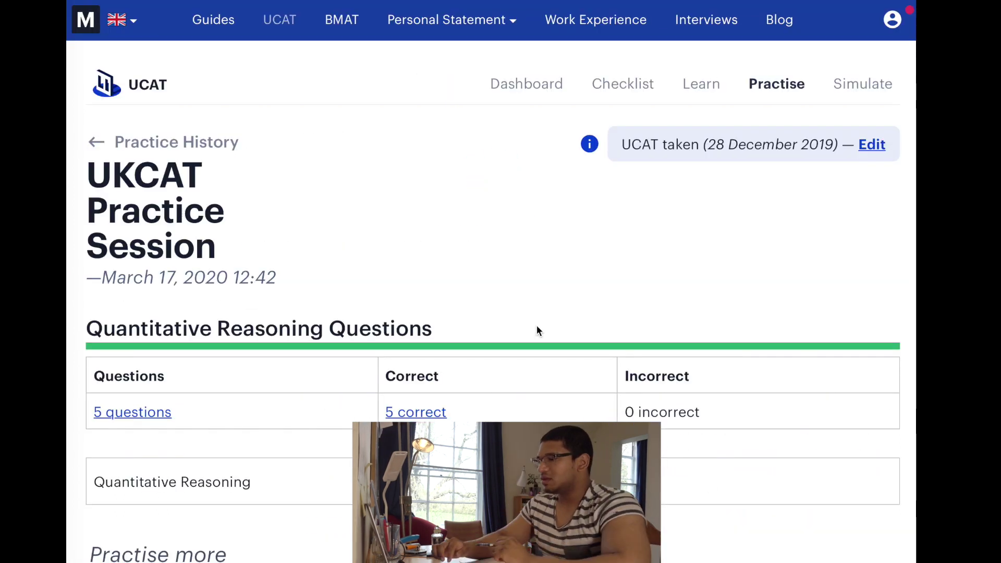
- From the 5/5 results page, start a new Quantitative Reasoning practice set
{"action": "scroll", "coordinate": [538, 329], "scroll_direction": "down", "scroll_amount": 3}
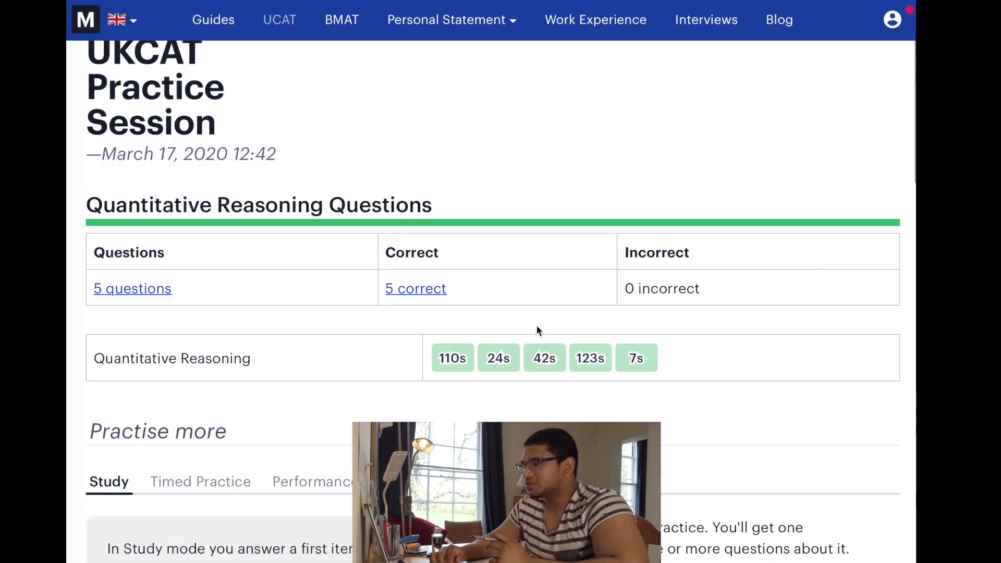
{"action": "scroll", "coordinate": [538, 330], "scroll_direction": "down", "scroll_amount": 10}
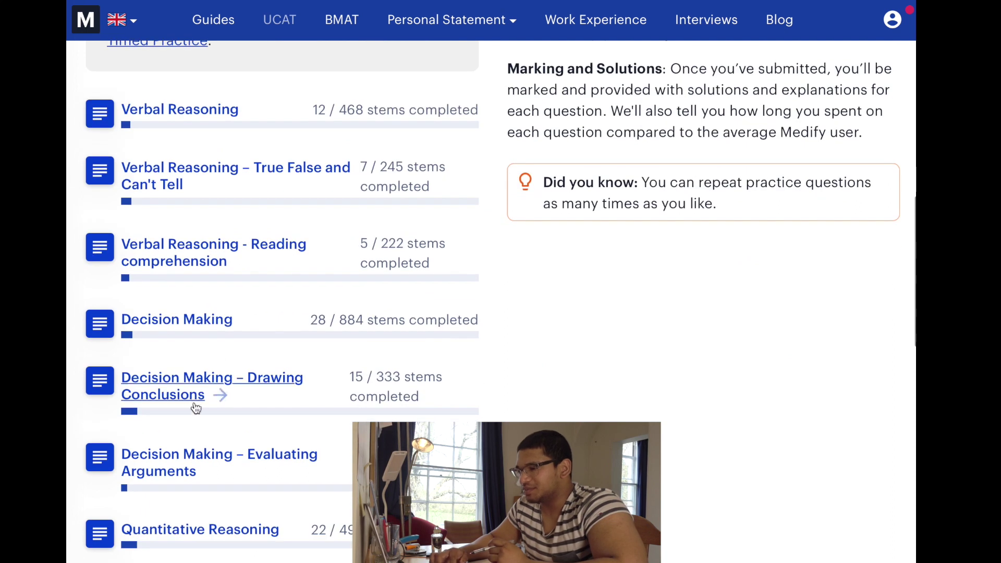
{"action": "scroll", "coordinate": [196, 408], "scroll_direction": "down", "scroll_amount": 3}
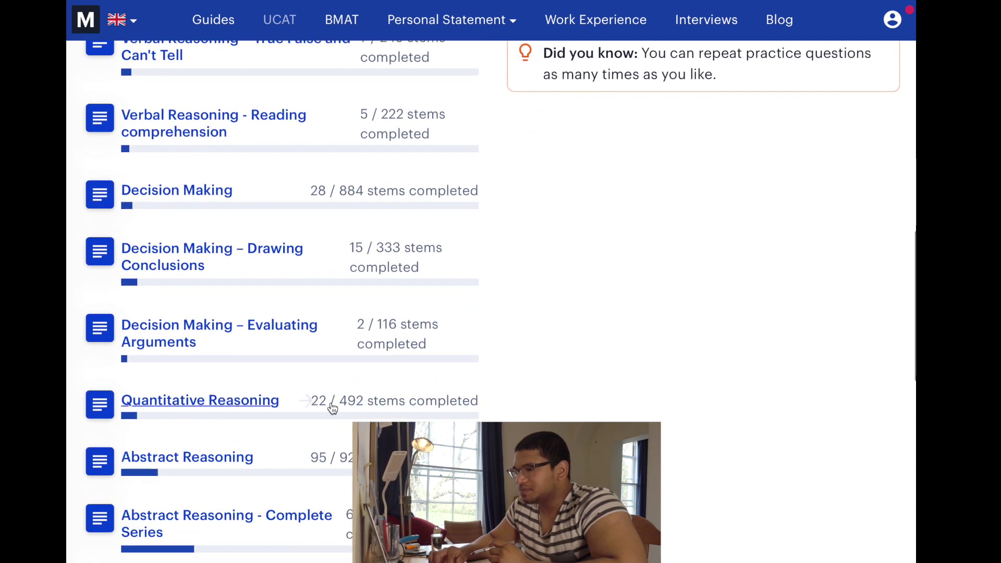
{"action": "left_click", "coordinate": [331, 405]}
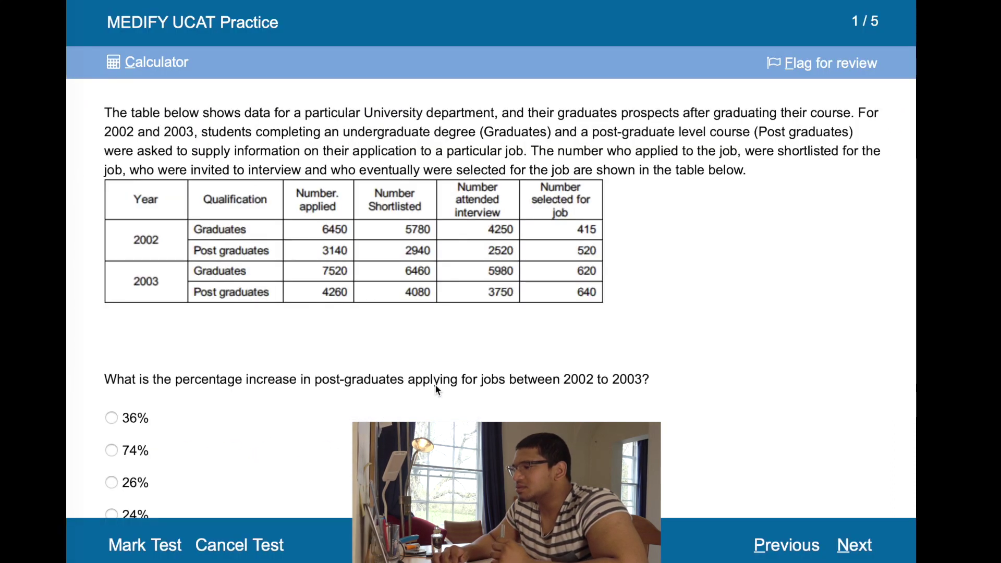
- Place the calculator clear of the table and compute 4260 − 3140 = 1120
{"action": "scroll", "coordinate": [435, 389], "scroll_direction": "down", "scroll_amount": 1}
{"action": "scroll", "coordinate": [435, 388], "scroll_direction": "up", "scroll_amount": 1}
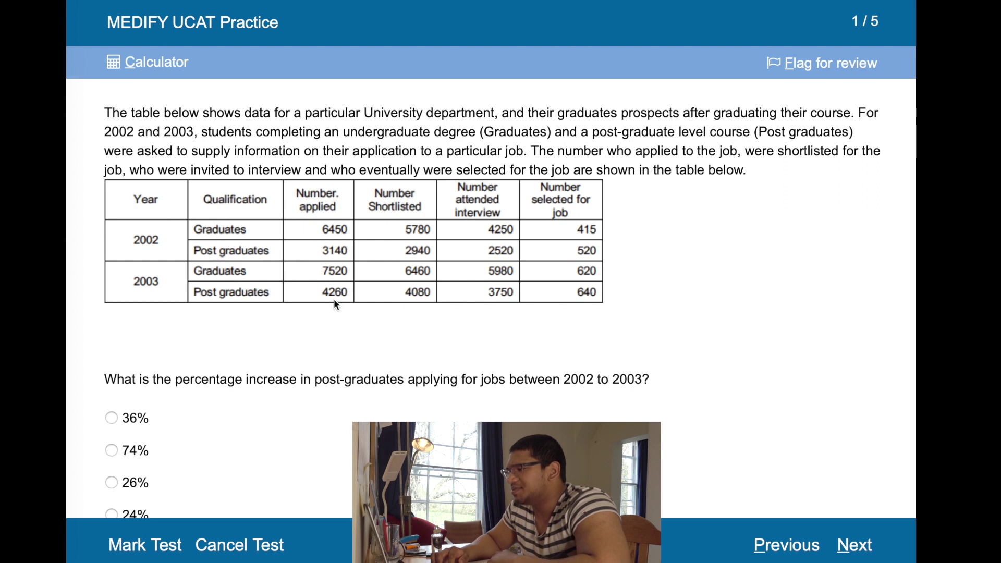
{"action": "left_click", "coordinate": [152, 70]}
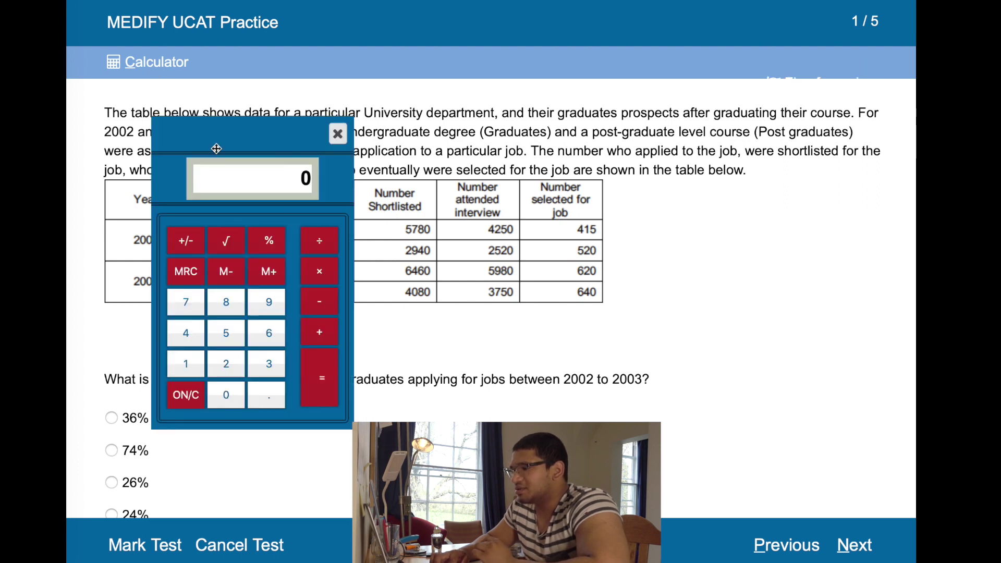
{"action": "left_click_drag", "start_coordinate": [231, 142], "coordinate": [711, 139]}
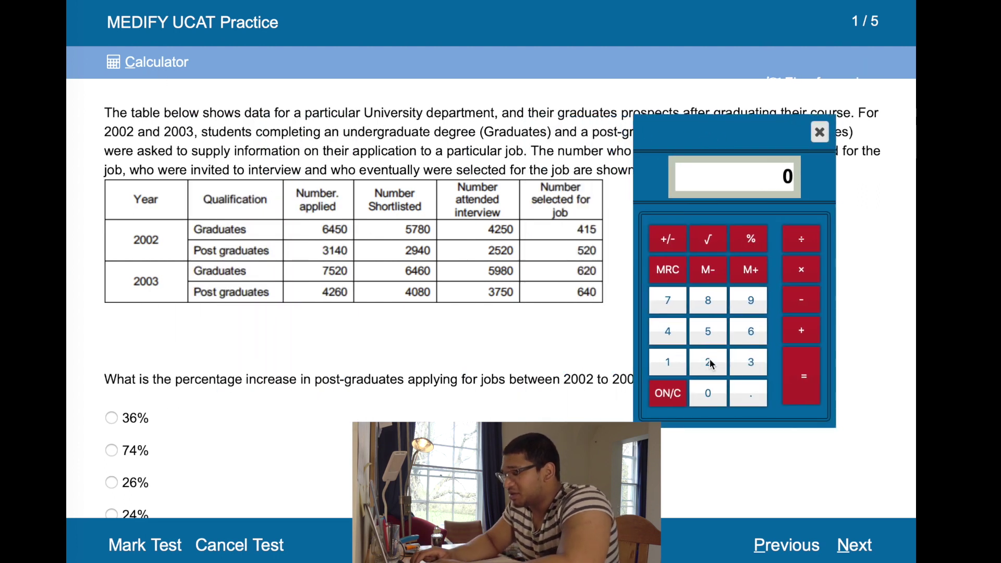
{"action": "type", "text": "4260"}
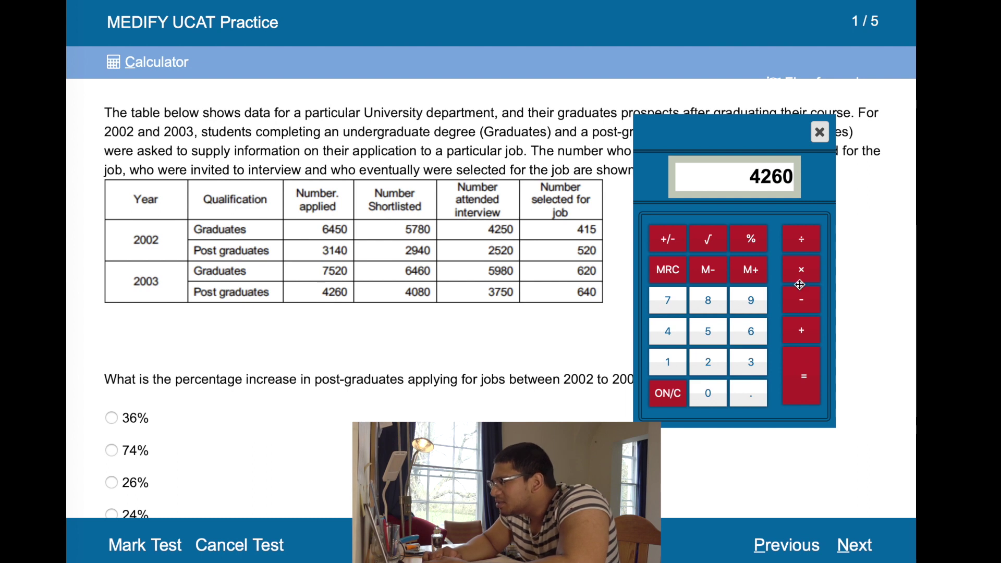
{"action": "left_click", "coordinate": [801, 300]}
{"action": "type", "text": "3140"}
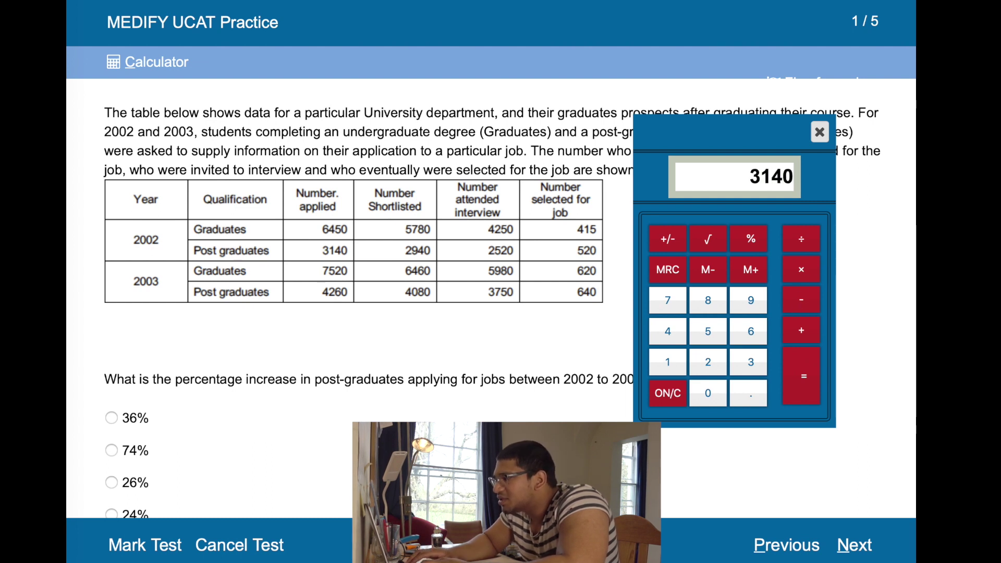
{"action": "key", "text": "Return"}
- Divide 1120 by 3140 to get 0.3566878981 and answer 36%
{"action": "left_click", "coordinate": [812, 232]}
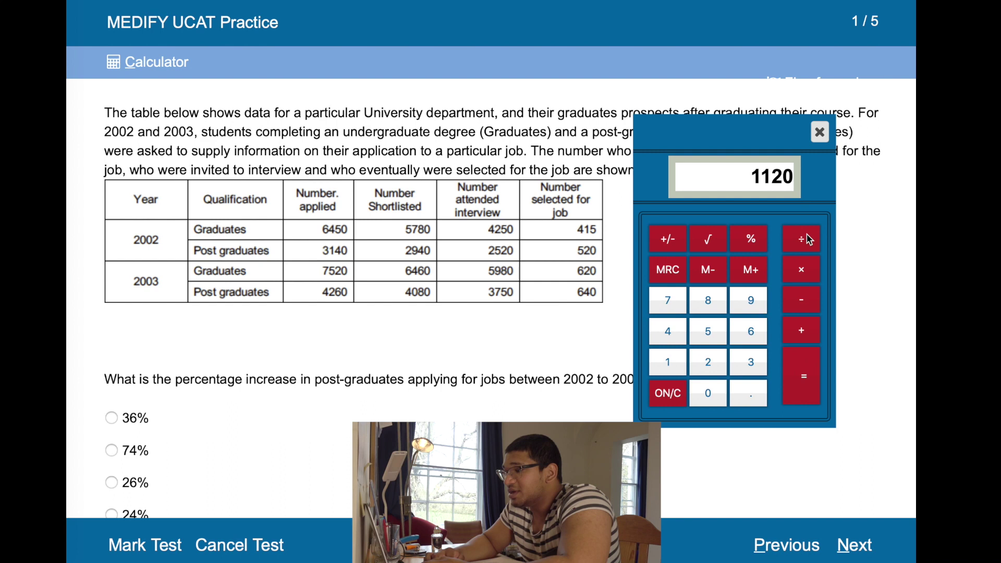
{"action": "type", "text": "3140"}
{"action": "key", "text": "Return"}
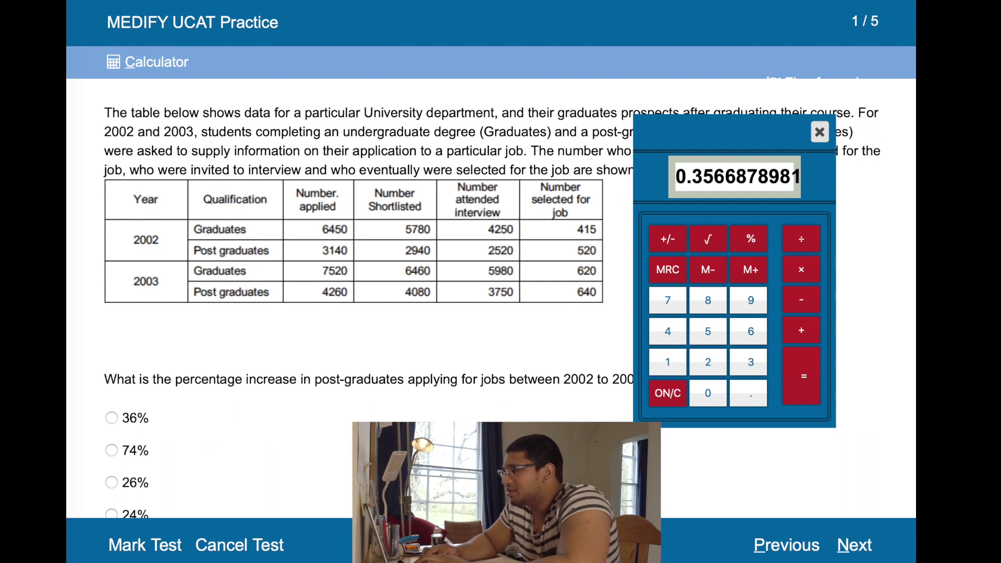
{"action": "scroll", "coordinate": [111, 362], "scroll_direction": "down", "scroll_amount": 2}
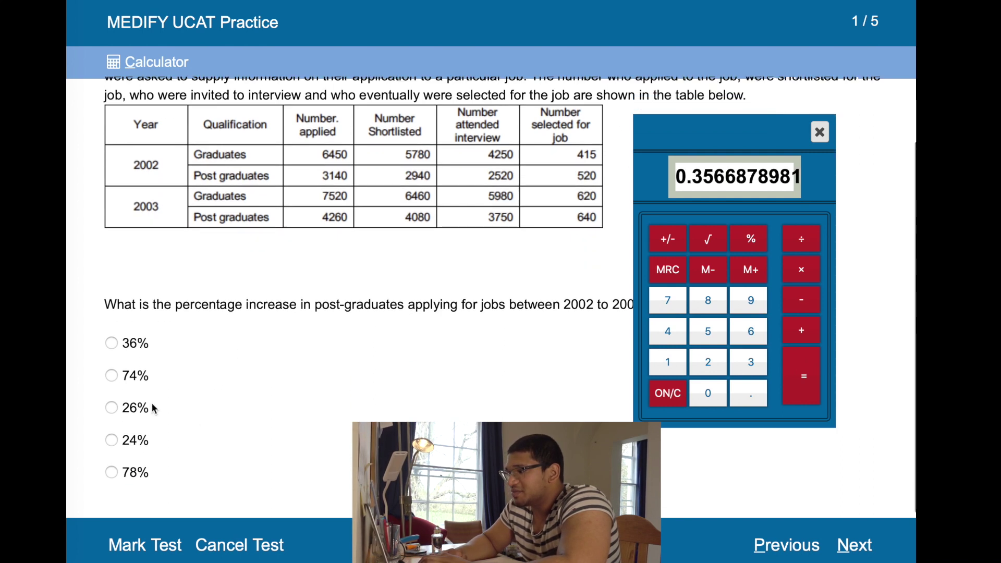
{"action": "left_click", "coordinate": [112, 342]}
- Go to question 2, clear the calculator, and add 3140 + 4260 = 7400
{"action": "left_click", "coordinate": [860, 553]}
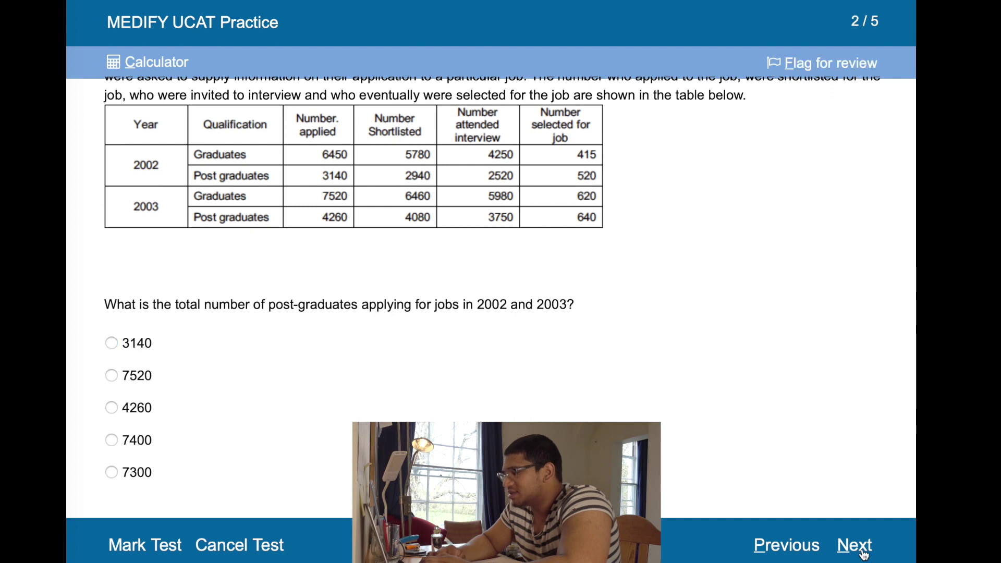
{"action": "scroll", "coordinate": [533, 392], "scroll_direction": "up", "scroll_amount": 3}
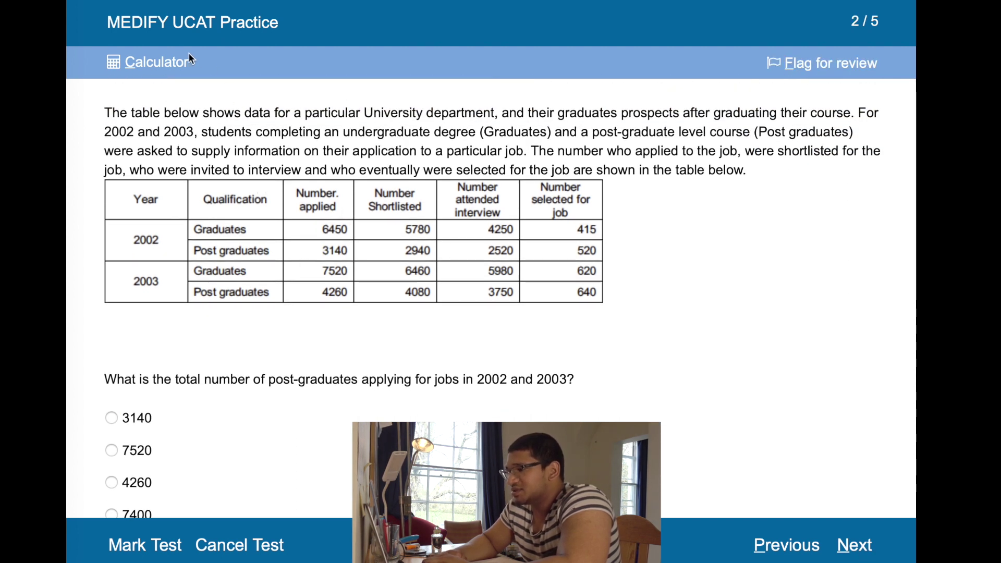
{"action": "left_click", "coordinate": [166, 63]}
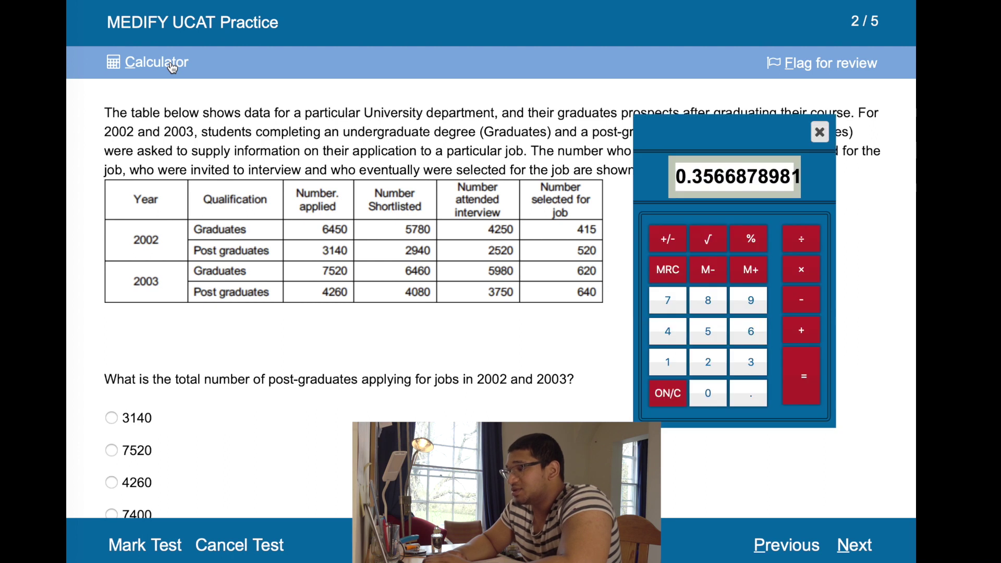
{"action": "left_click", "coordinate": [667, 393]}
{"action": "type", "text": "3140"}
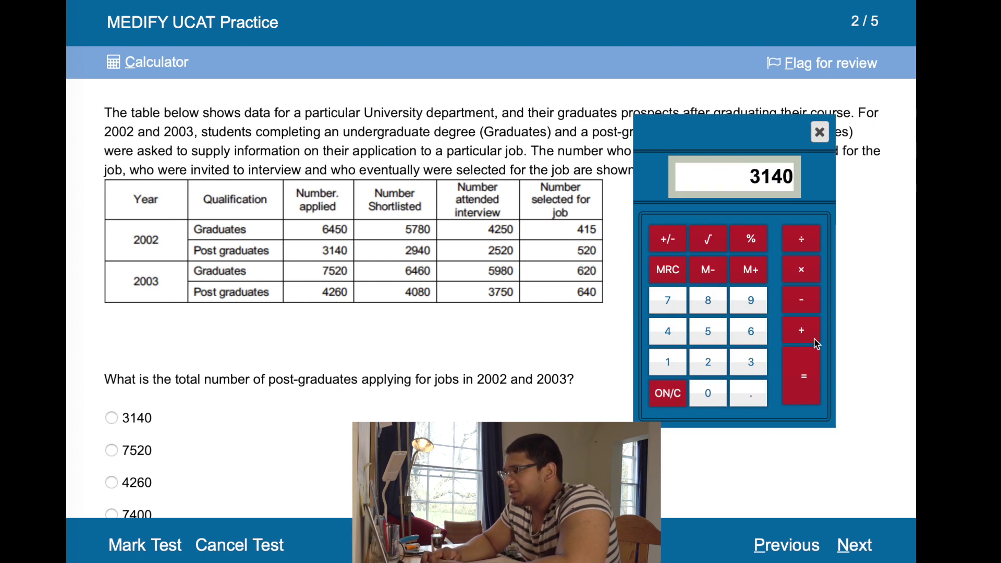
{"action": "left_click", "coordinate": [804, 339]}
{"action": "type", "text": "4260"}
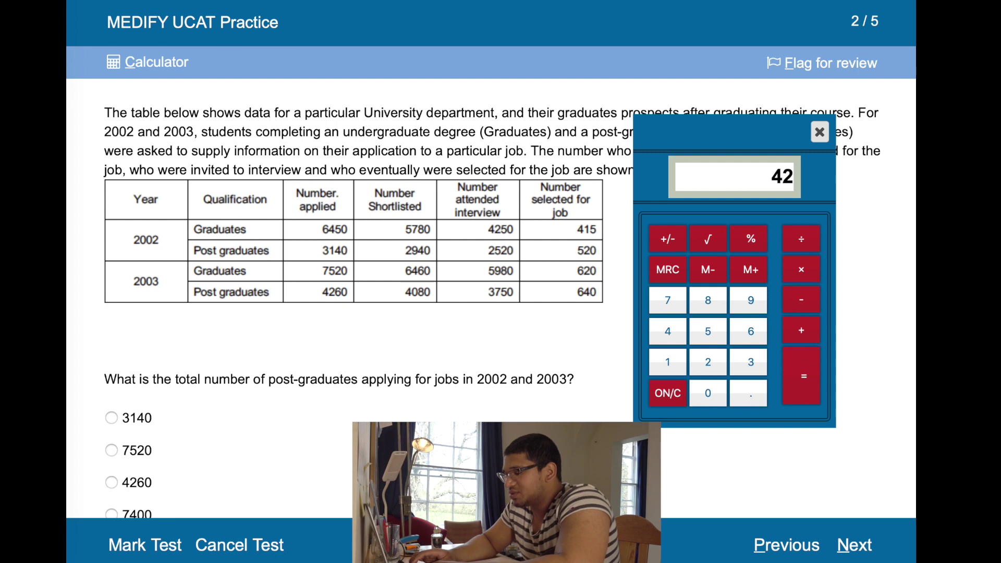
{"action": "key", "text": "Return"}
- Answer 7400 and advance to question 3
{"action": "scroll", "coordinate": [365, 339], "scroll_direction": "down", "scroll_amount": 2}
{"action": "left_click", "coordinate": [145, 446]}
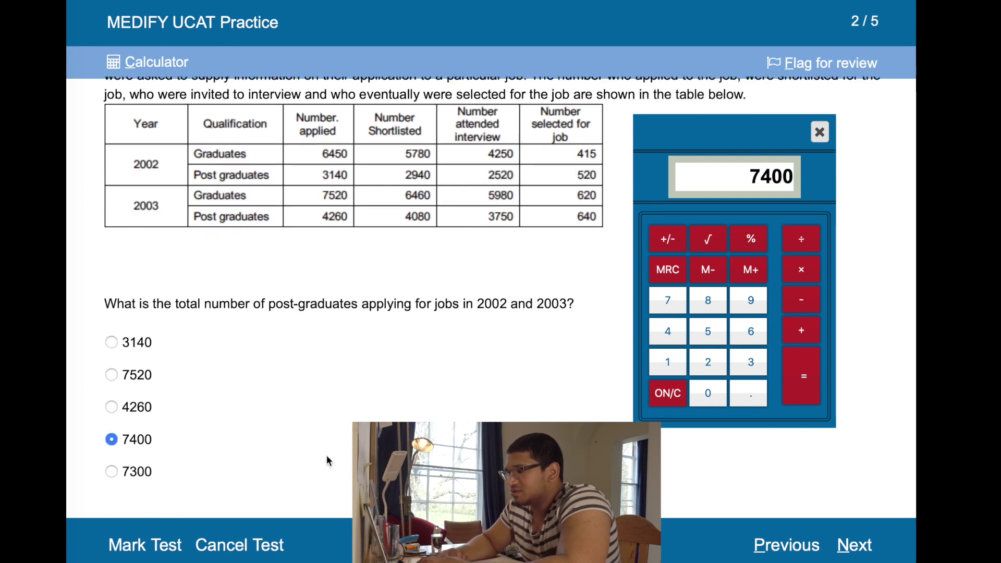
{"action": "left_click", "coordinate": [855, 548]}
{"action": "scroll", "coordinate": [448, 260], "scroll_direction": "up", "scroll_amount": 2}
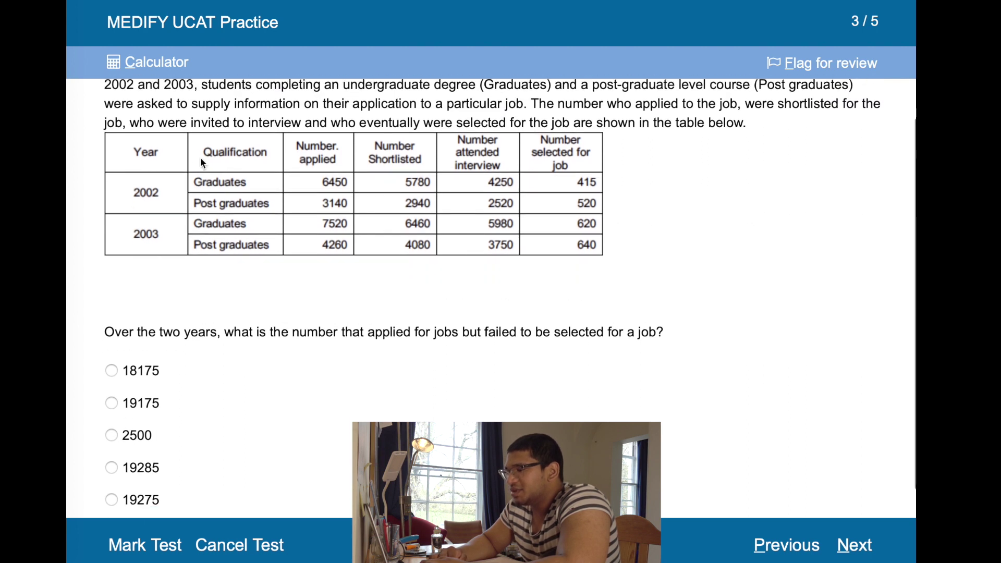
- Reopen the calculator, clear it, and move it off the data table
{"action": "left_click", "coordinate": [174, 68]}
{"action": "left_click", "coordinate": [665, 392]}
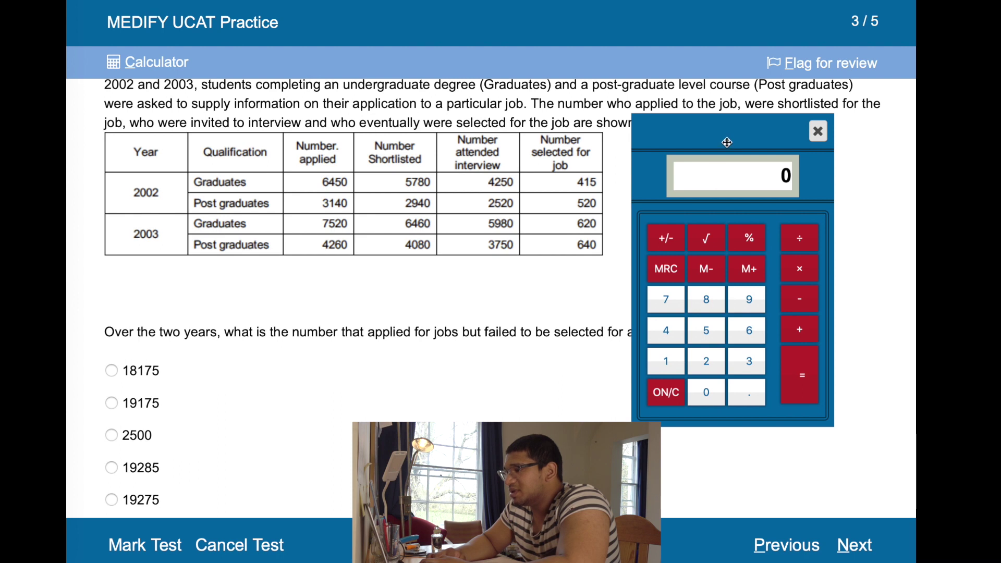
{"action": "left_click_drag", "start_coordinate": [726, 142], "coordinate": [797, 158]}
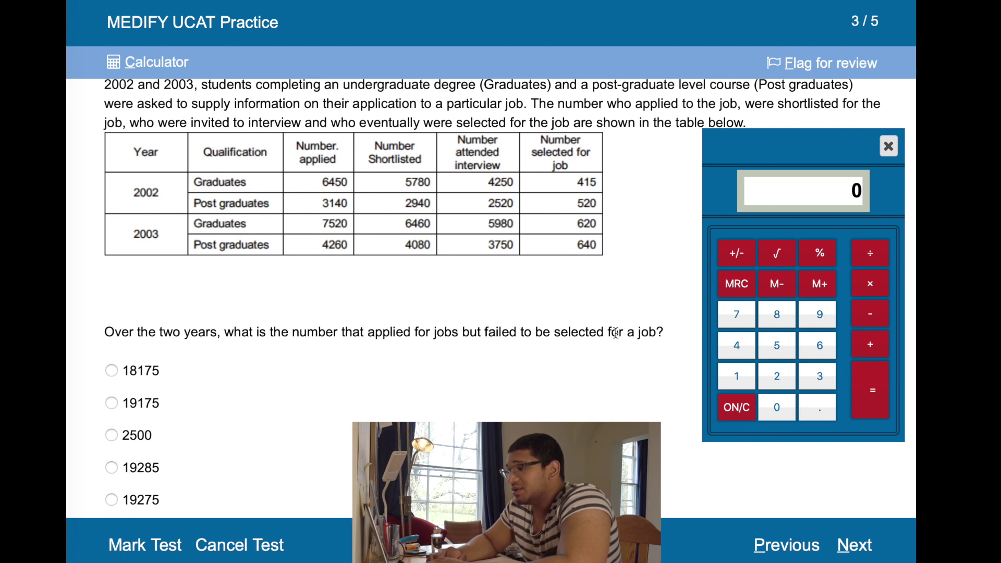
{"action": "scroll", "coordinate": [616, 333], "scroll_direction": "up", "scroll_amount": 1}
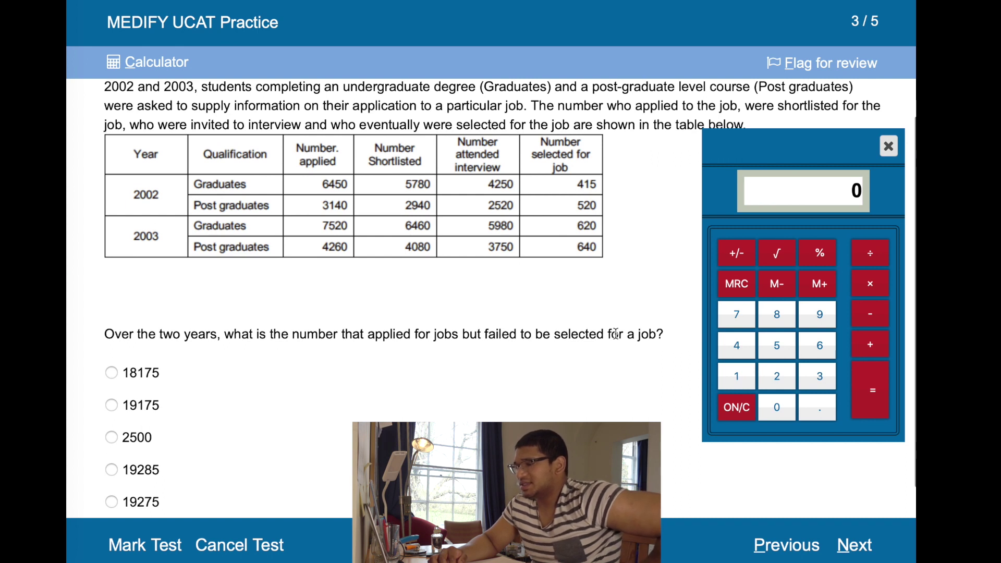
{"action": "scroll", "coordinate": [615, 333], "scroll_direction": "down", "scroll_amount": 1}
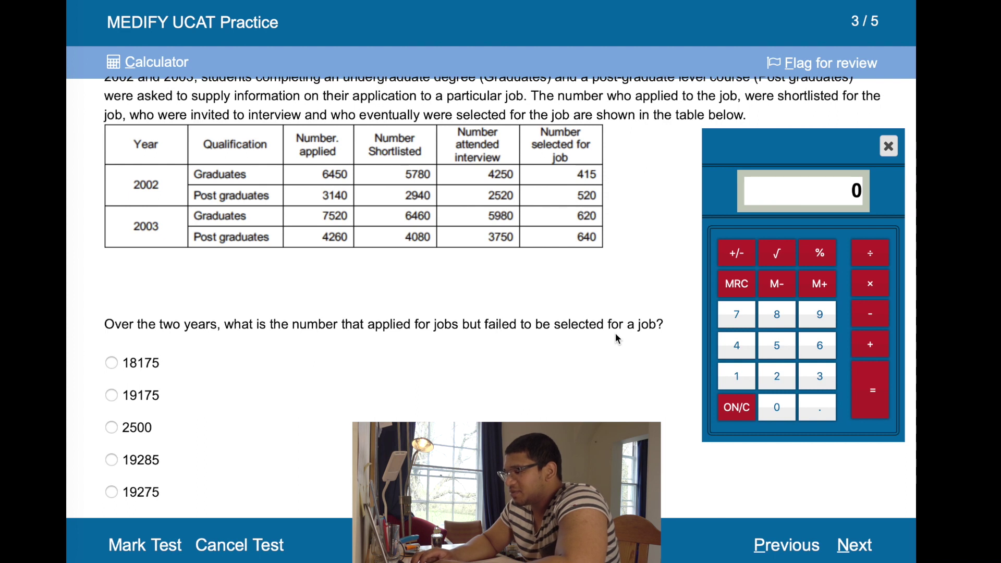
- Sum the numbers selected for job: 415 + 520 + 620 + 640 = 2195
{"action": "type", "text": "415"}
{"action": "left_click", "coordinate": [871, 346]}
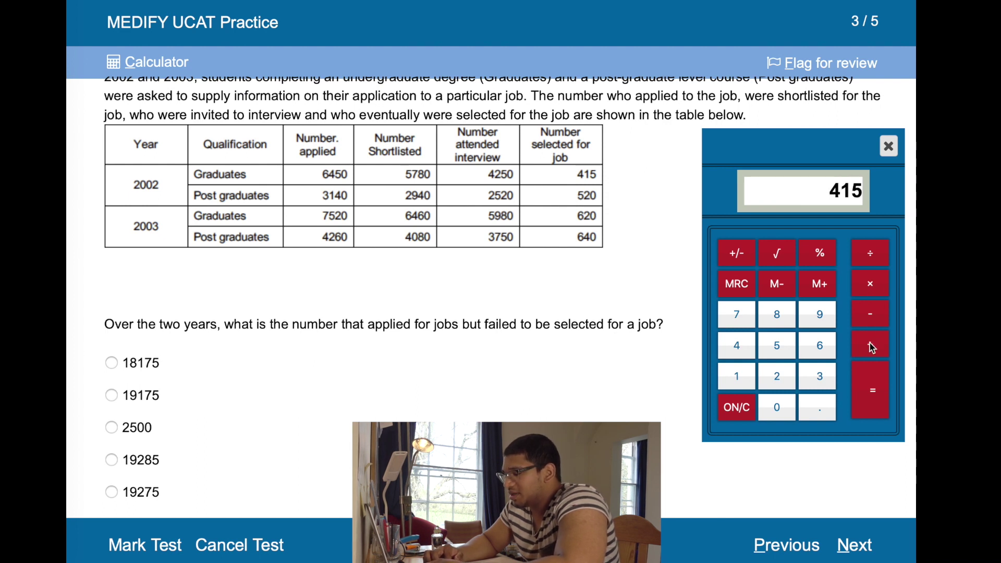
{"action": "type", "text": "520"}
{"action": "left_click", "coordinate": [872, 346]}
{"action": "type", "text": "620"}
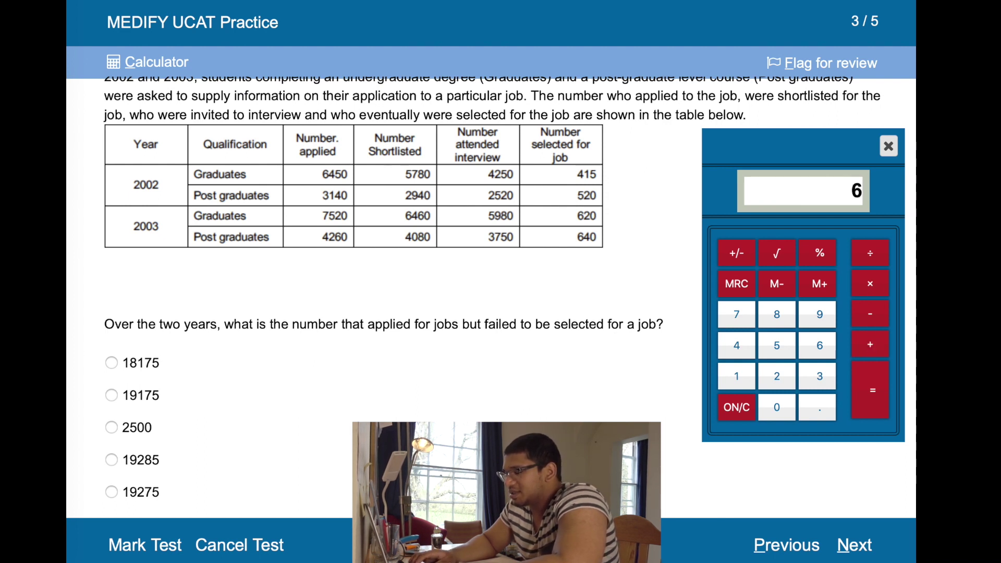
{"action": "left_click", "coordinate": [871, 346]}
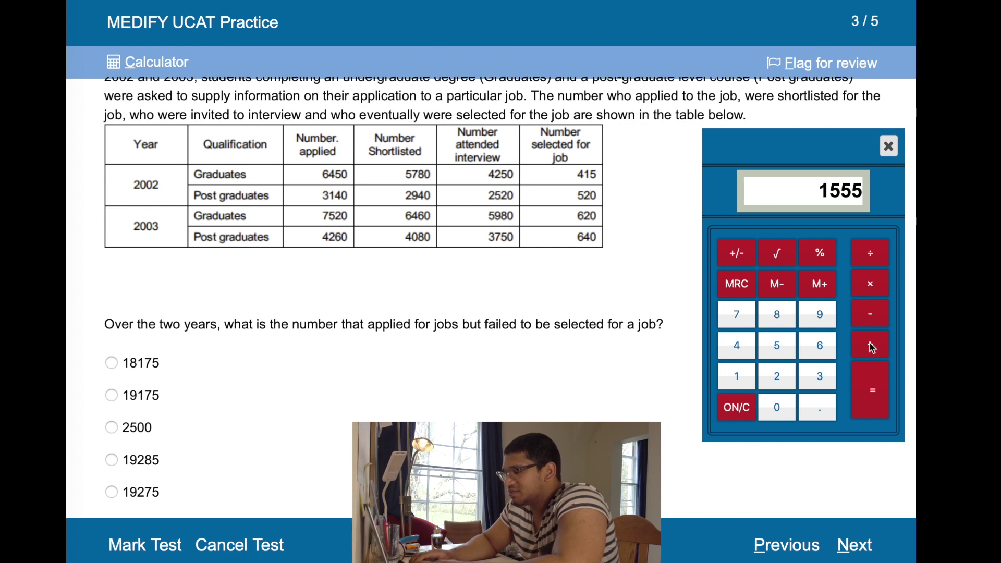
{"action": "type", "text": "640"}
{"action": "left_click", "coordinate": [871, 346]}
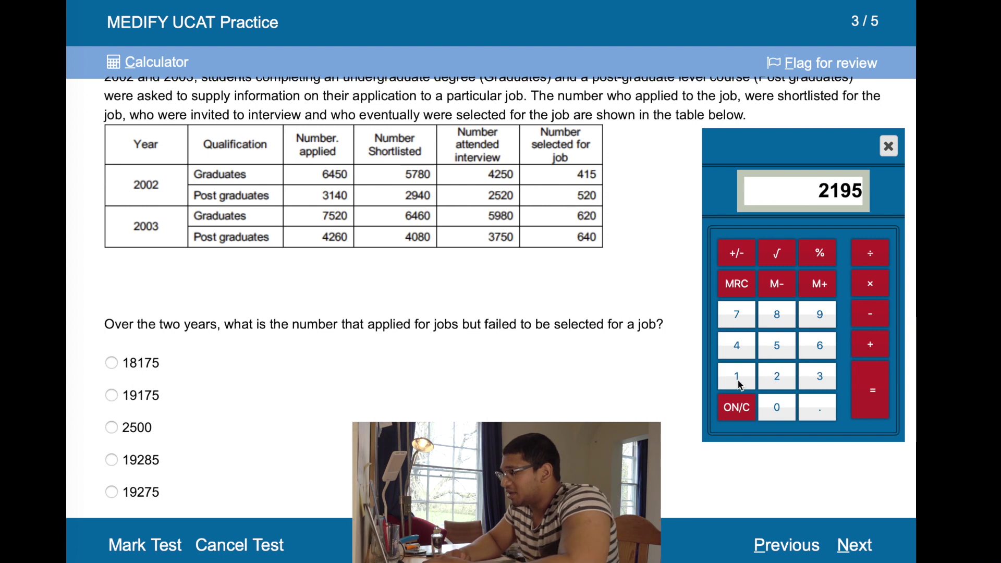
- Clear and sum the applicants: 6450 + 3140 + 7520 + 4260 = 21370
{"action": "left_click", "coordinate": [736, 407]}
{"action": "left_click", "coordinate": [735, 407]}
{"action": "type", "text": "6450"}
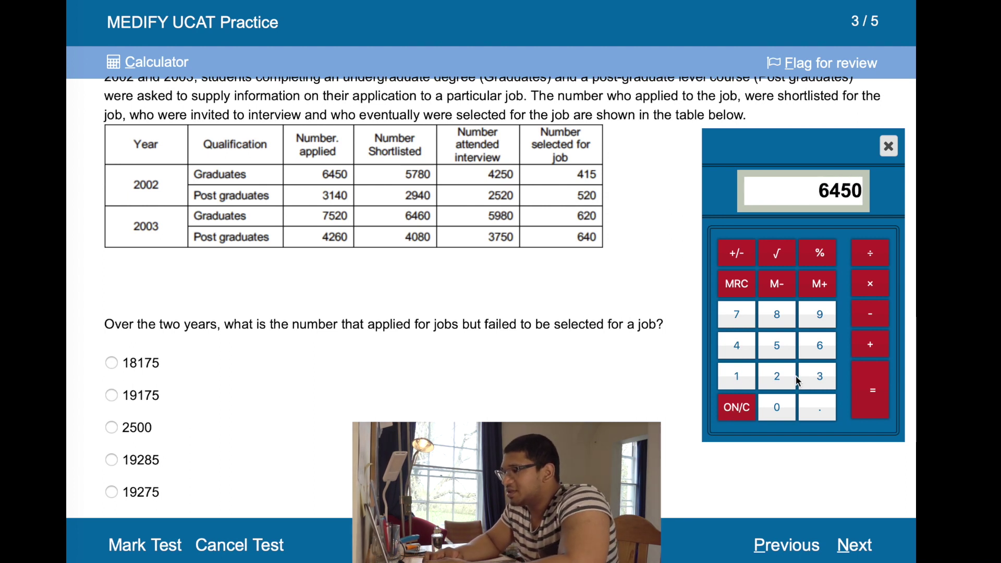
{"action": "left_click", "coordinate": [871, 346]}
{"action": "type", "text": "3140"}
{"action": "left_click", "coordinate": [872, 346]}
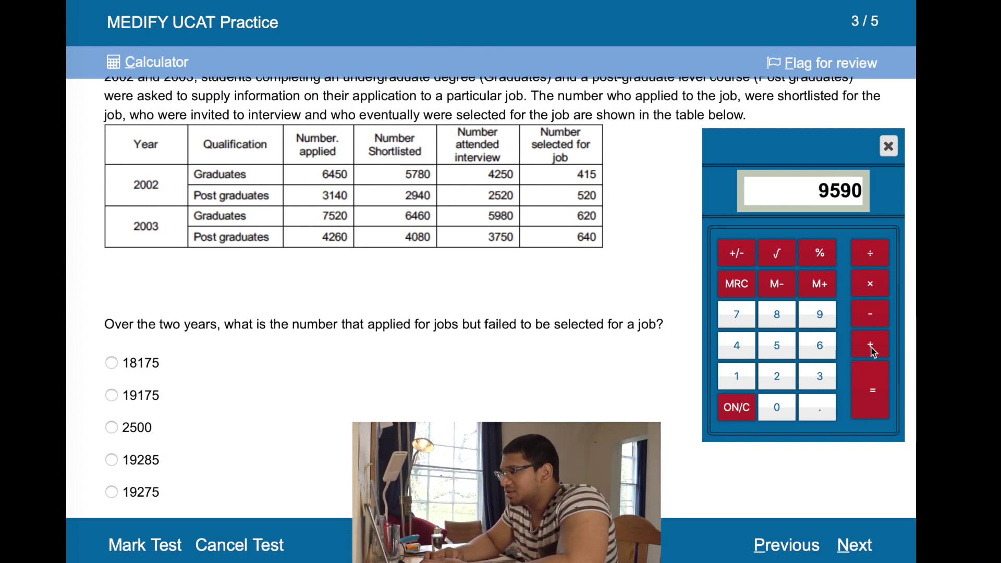
{"action": "type", "text": "7520"}
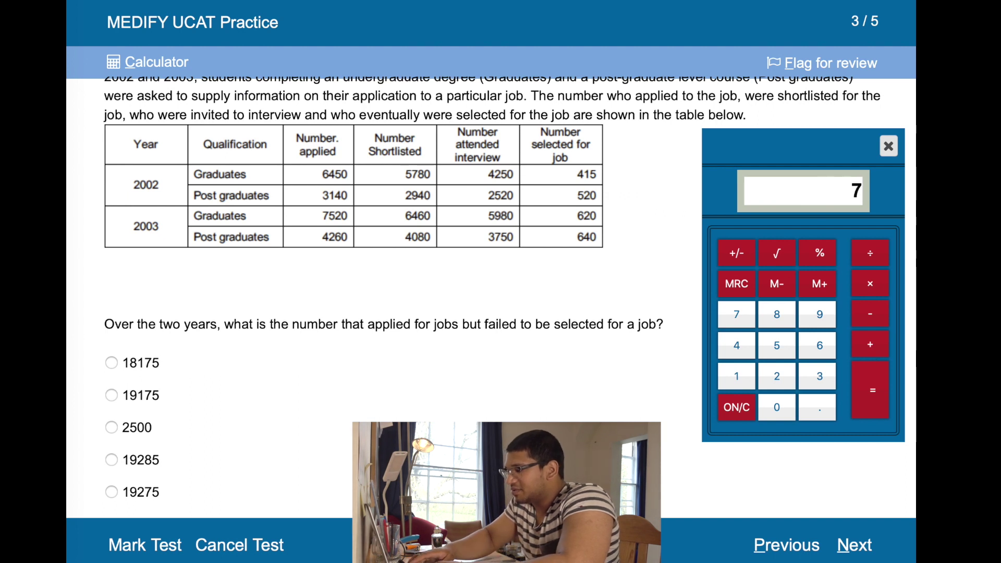
{"action": "left_click", "coordinate": [878, 353]}
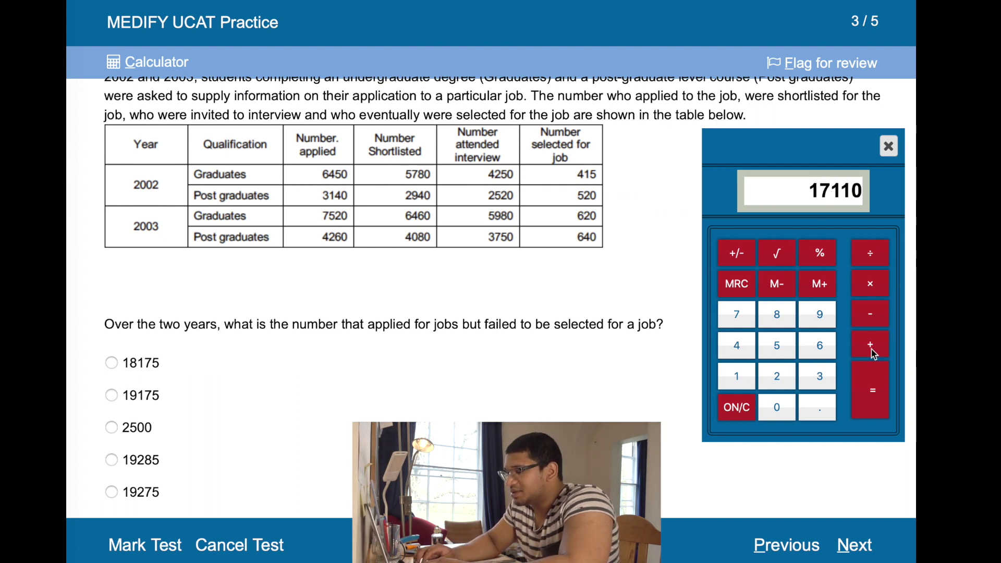
{"action": "type", "text": "4260"}
{"action": "left_click", "coordinate": [878, 352]}
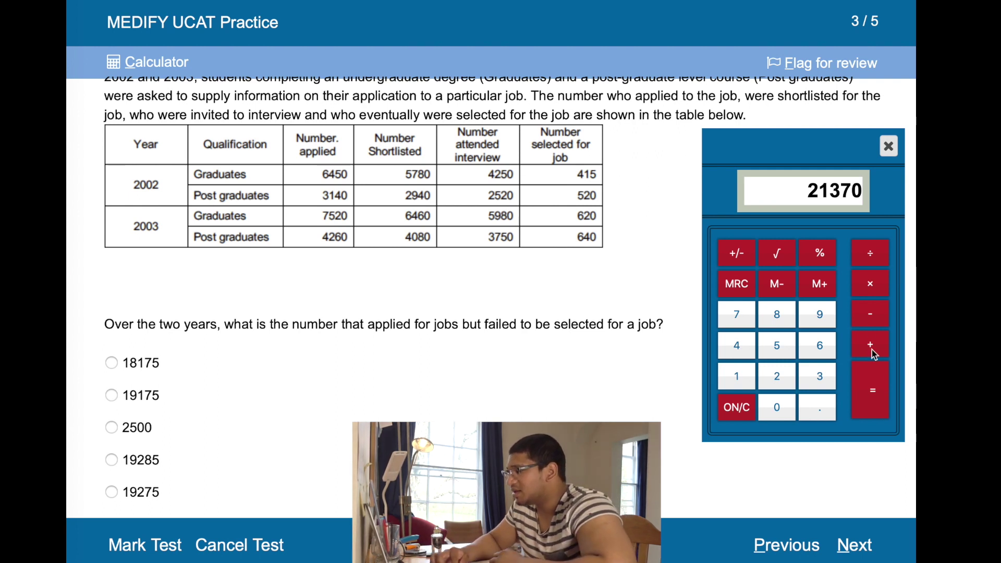
- Subtract 2195 from 21370 to get 19175, answer 19175, and advance
{"action": "left_click", "coordinate": [870, 315]}
{"action": "type", "text": "2195"}
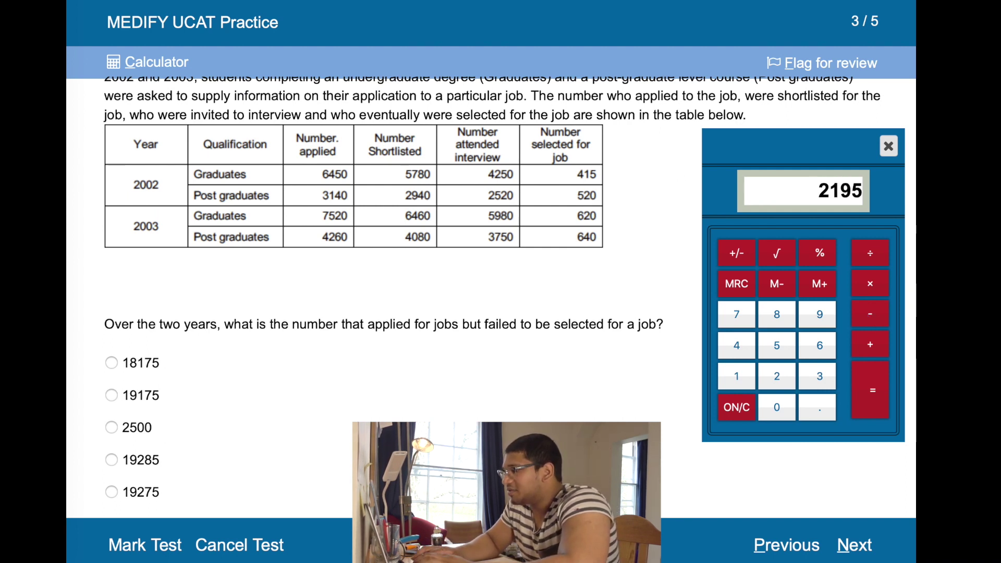
{"action": "key", "text": "Return"}
{"action": "scroll", "coordinate": [268, 405], "scroll_direction": "down", "scroll_amount": 1}
{"action": "left_click", "coordinate": [111, 367]}
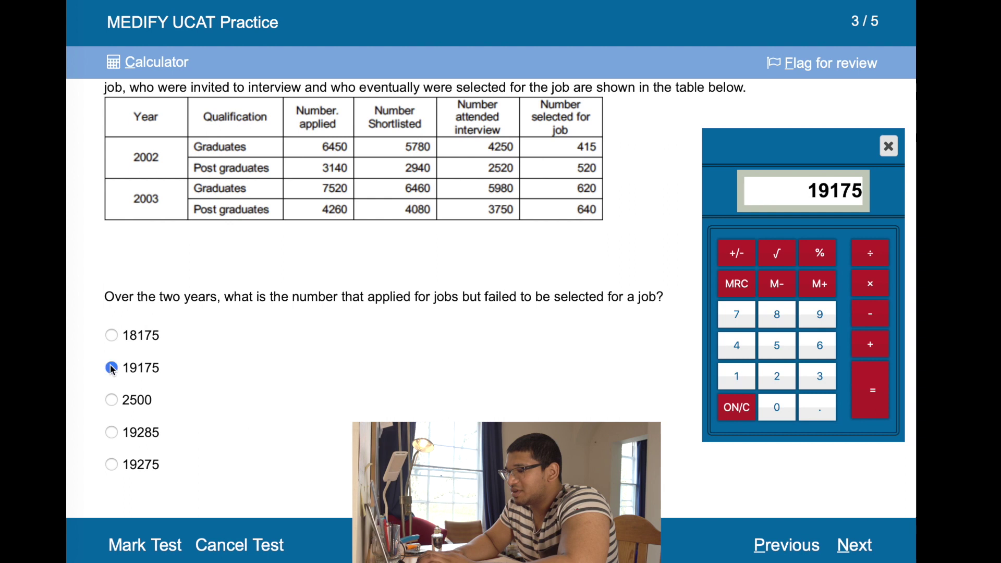
{"action": "left_click", "coordinate": [852, 544]}
- Compute 620 ÷ 6460 = 0.0959752322, answer 9.59%, and advance to question 5
{"action": "scroll", "coordinate": [284, 337], "scroll_direction": "down", "scroll_amount": 1}
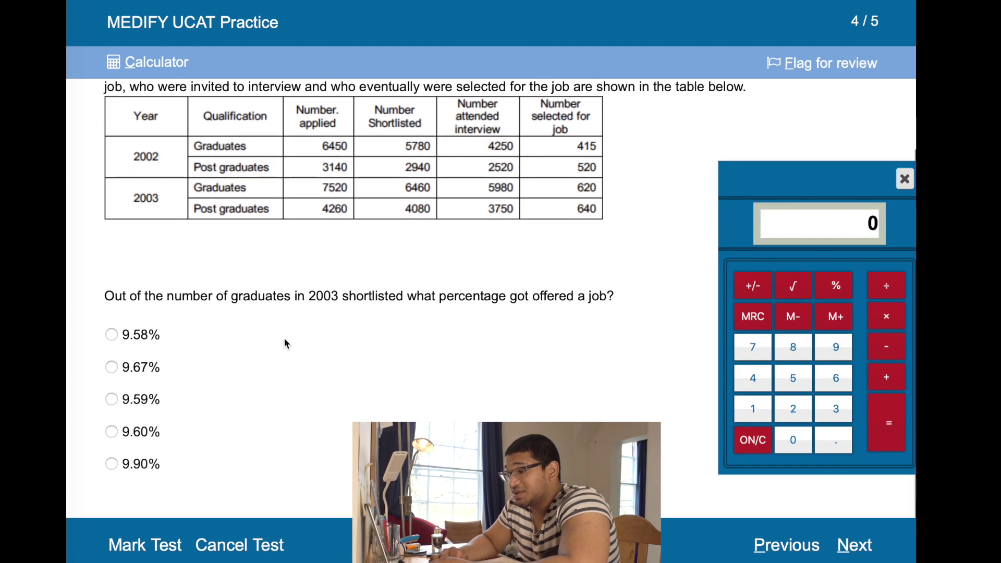
{"action": "scroll", "coordinate": [293, 339], "scroll_direction": "up", "scroll_amount": 1}
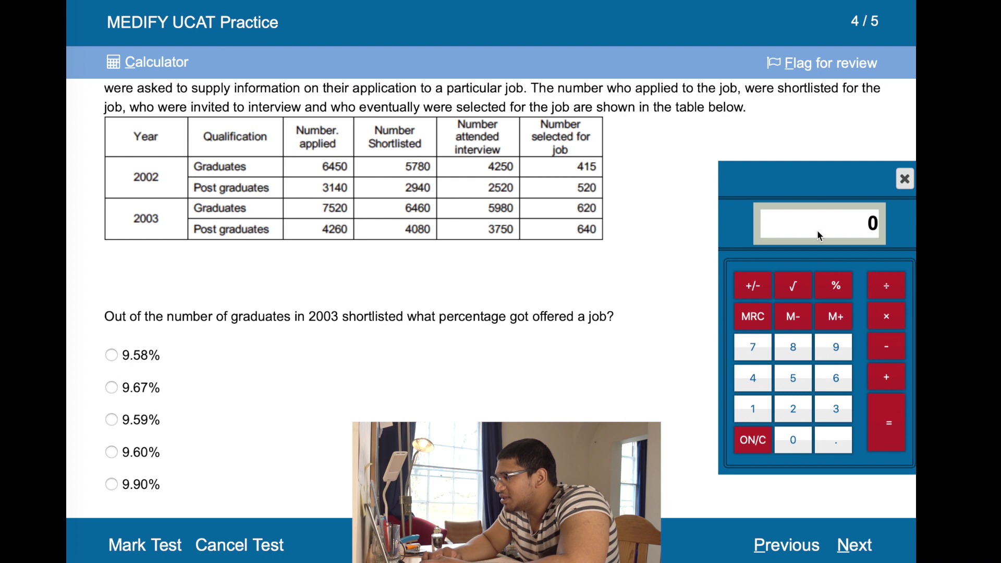
{"action": "type", "text": "620"}
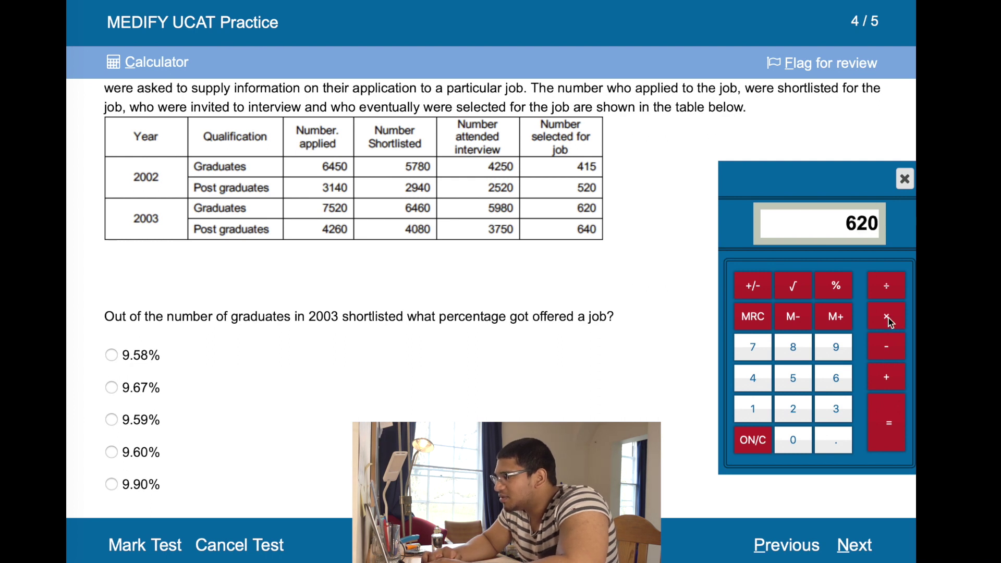
{"action": "left_click", "coordinate": [886, 285]}
{"action": "type", "text": "6"}
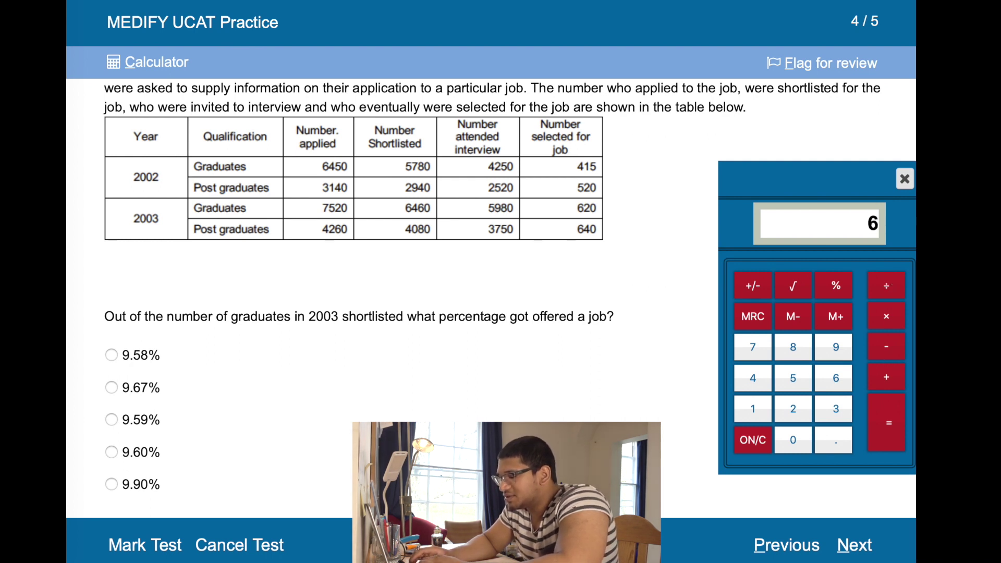
{"action": "type", "text": "460"}
{"action": "key", "text": "Return"}
{"action": "scroll", "coordinate": [568, 344], "scroll_direction": "down", "scroll_amount": 1}
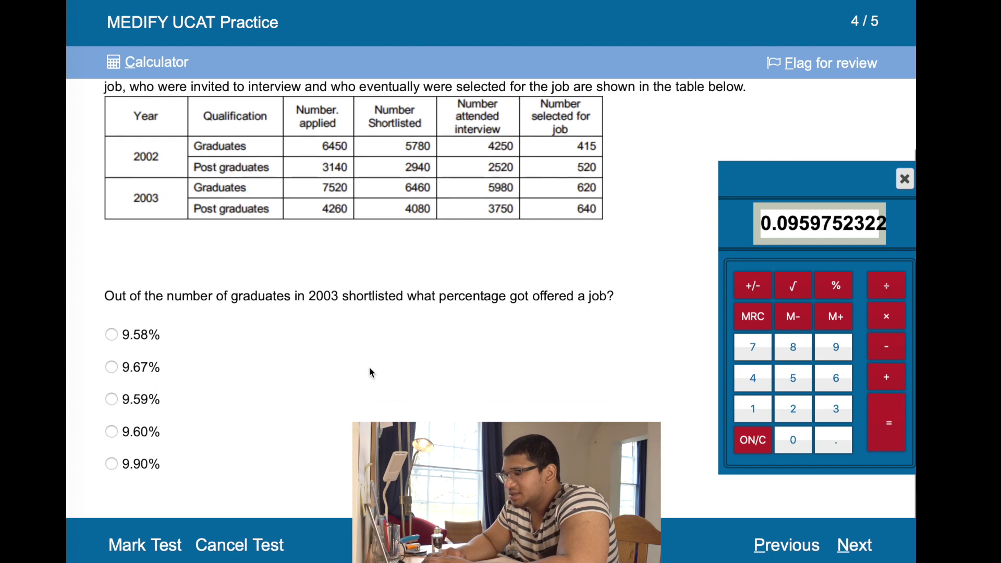
{"action": "left_click", "coordinate": [159, 400]}
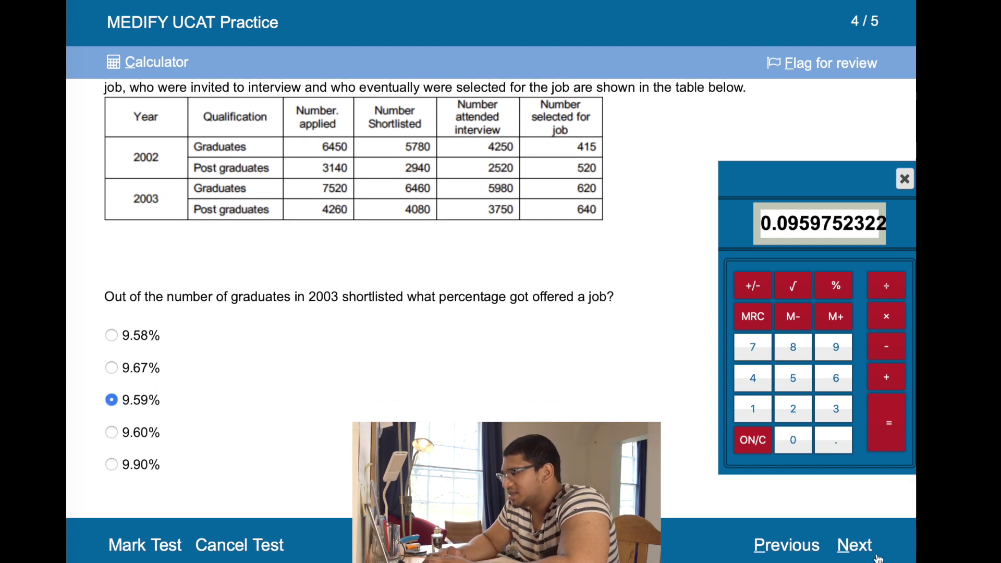
{"action": "left_click", "coordinate": [859, 553]}
- Compute 620 ÷ 7520 on the cleared calculator and select 8.24% for question 5
{"action": "scroll", "coordinate": [313, 322], "scroll_direction": "up", "scroll_amount": 2}
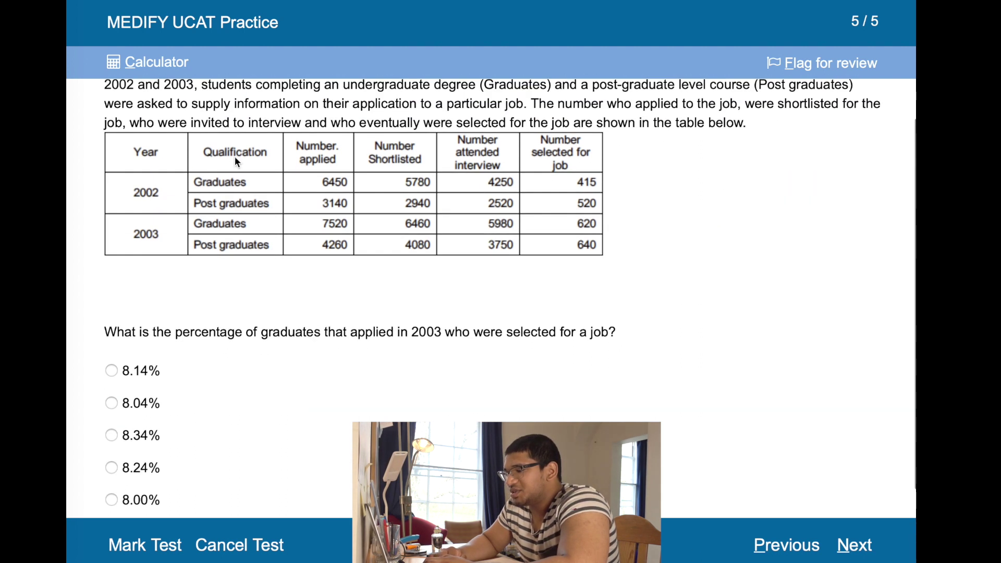
{"action": "scroll", "coordinate": [234, 156], "scroll_direction": "up", "scroll_amount": 1}
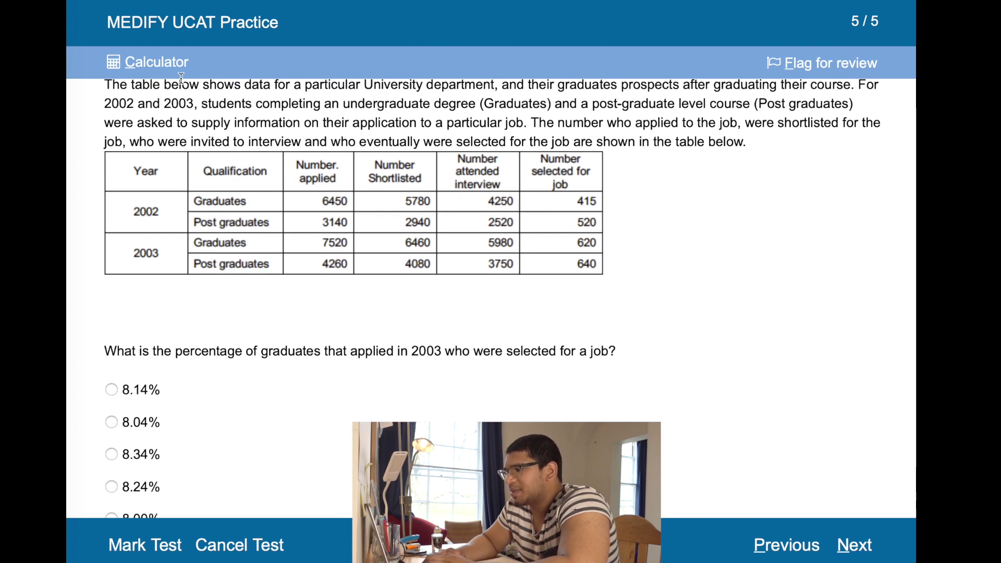
{"action": "left_click", "coordinate": [158, 64]}
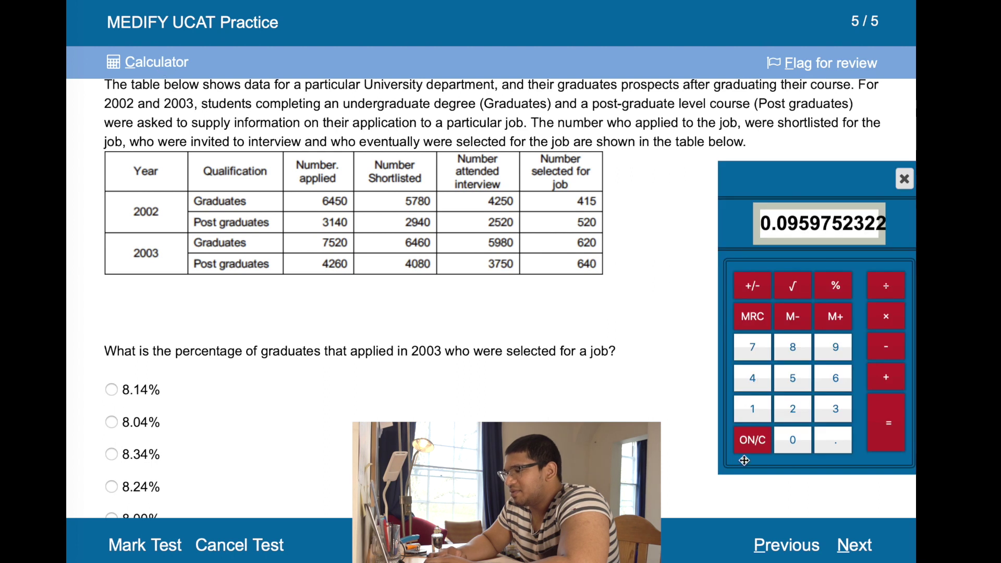
{"action": "left_click", "coordinate": [765, 446]}
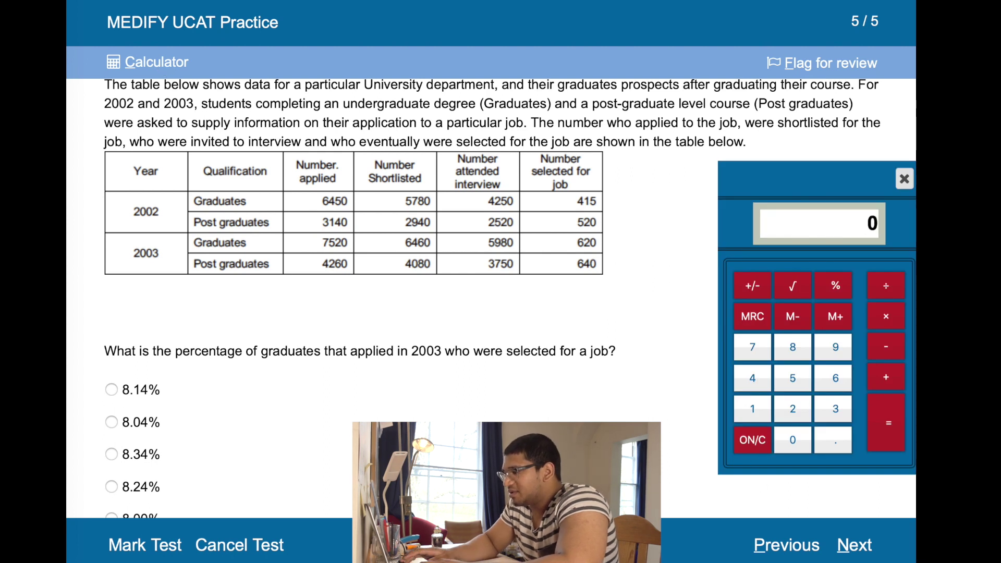
{"action": "type", "text": "620"}
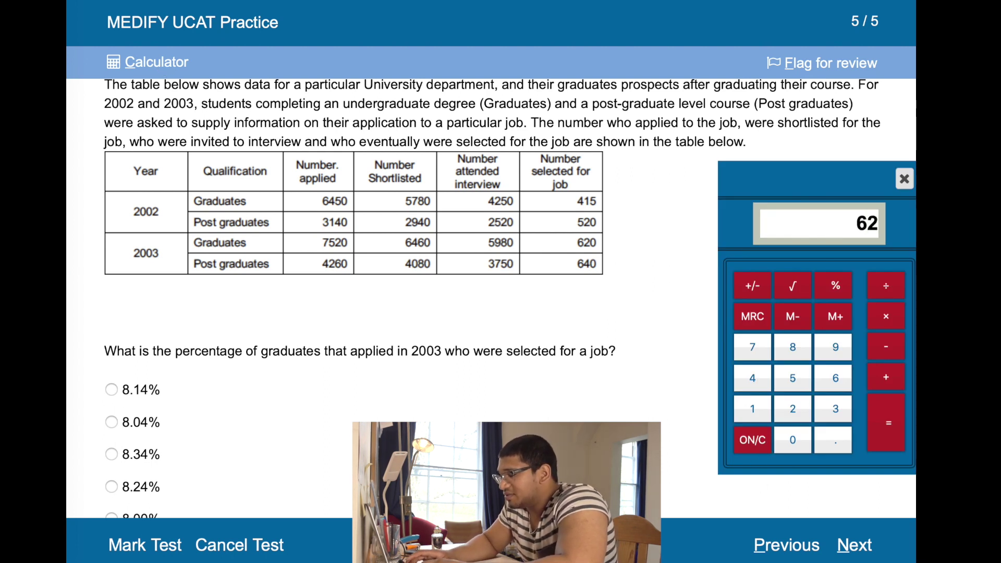
{"action": "left_click", "coordinate": [886, 288]}
{"action": "type", "text": "7520"}
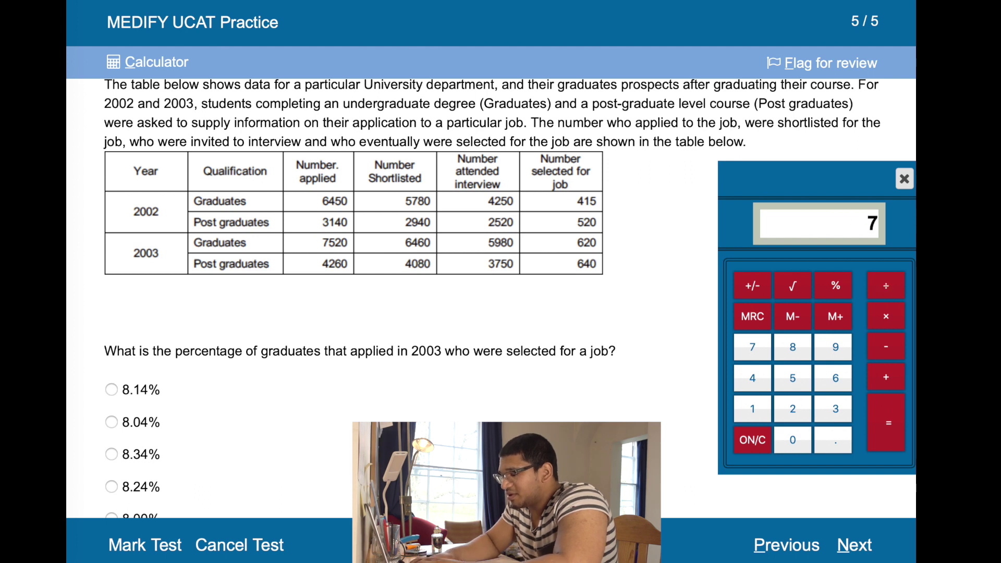
{"action": "key", "text": "Return"}
{"action": "scroll", "coordinate": [647, 317], "scroll_direction": "down", "scroll_amount": 1}
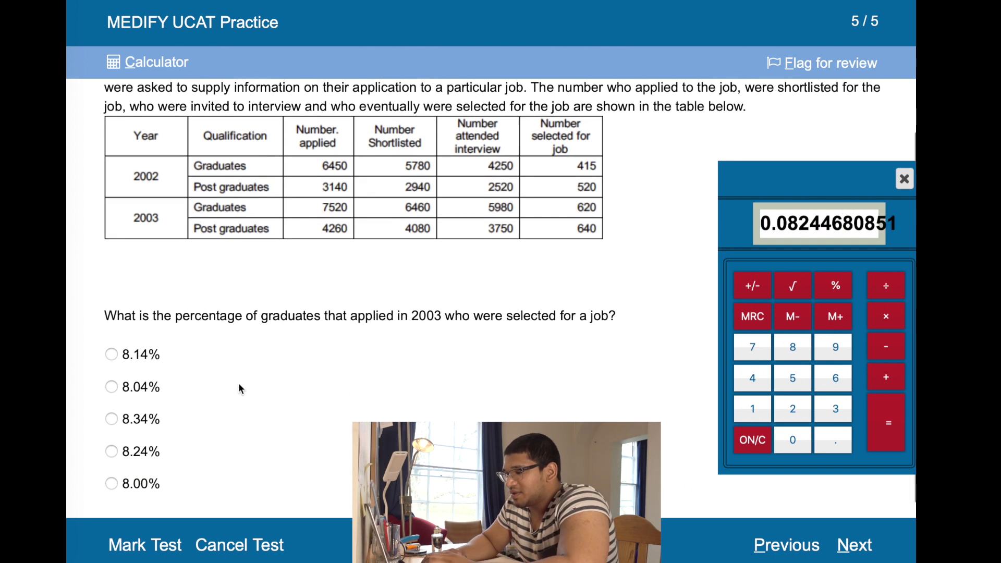
{"action": "left_click", "coordinate": [136, 458]}
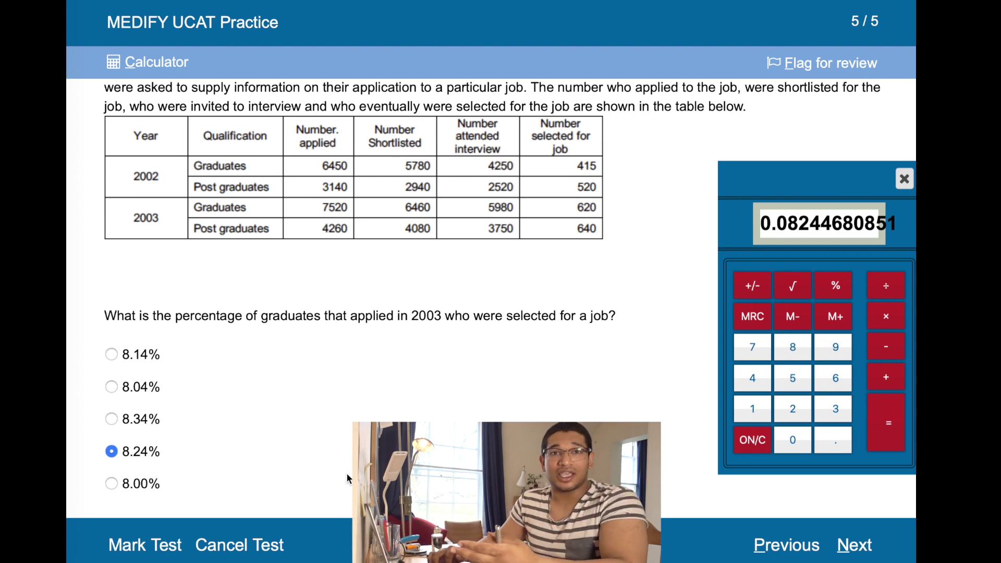
- Finish the set and submit all five questions for marking
{"action": "left_click", "coordinate": [855, 545]}
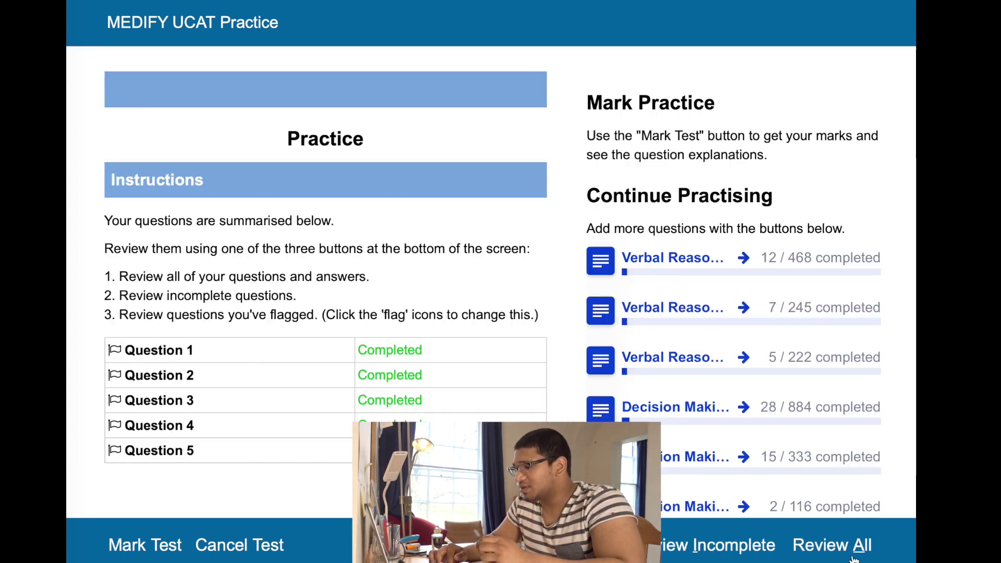
{"action": "left_click", "coordinate": [180, 543]}
{"action": "left_click", "coordinate": [527, 327]}
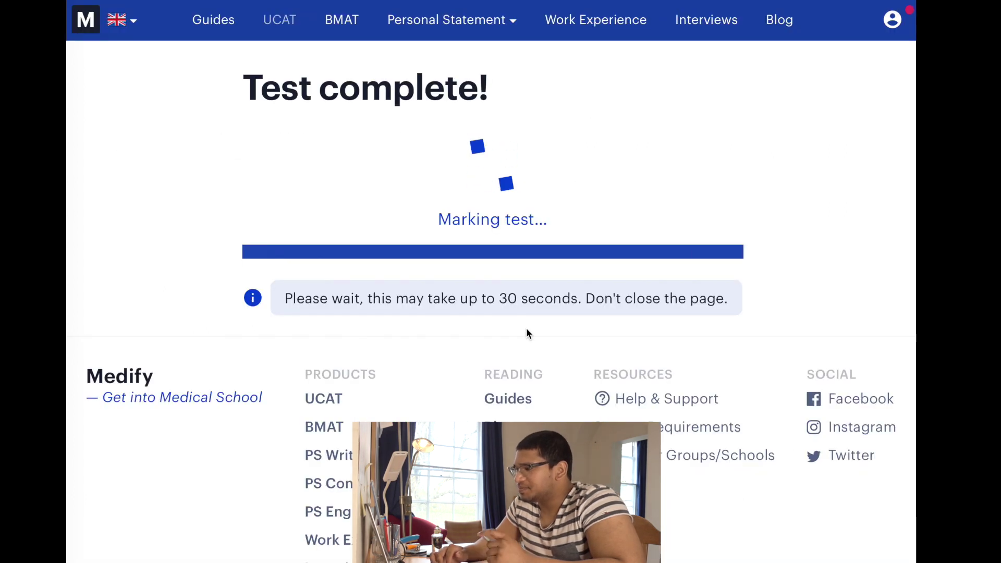
- Review question 4's explanation (620/6460 = 9.60%), then return to the session overview
{"action": "scroll", "coordinate": [526, 334], "scroll_direction": "down", "scroll_amount": 2}
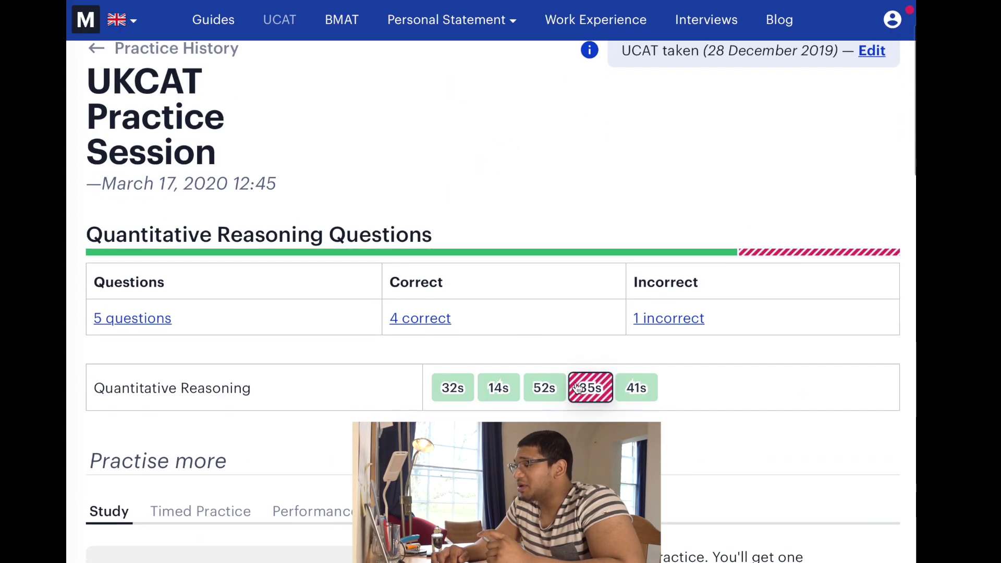
{"action": "left_click", "coordinate": [599, 384]}
{"action": "scroll", "coordinate": [672, 363], "scroll_direction": "down", "scroll_amount": 3}
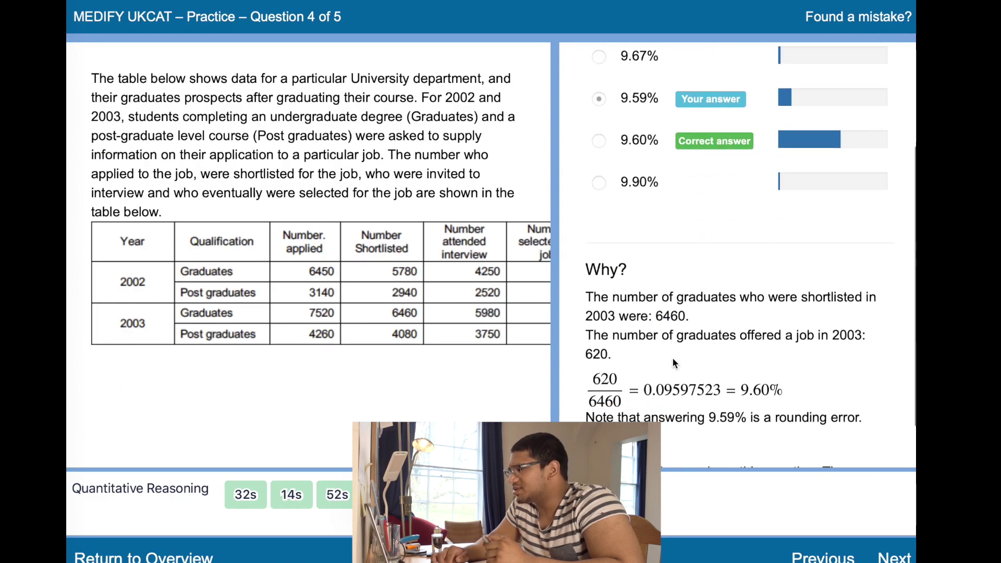
{"action": "scroll", "coordinate": [671, 357], "scroll_direction": "down", "scroll_amount": 1}
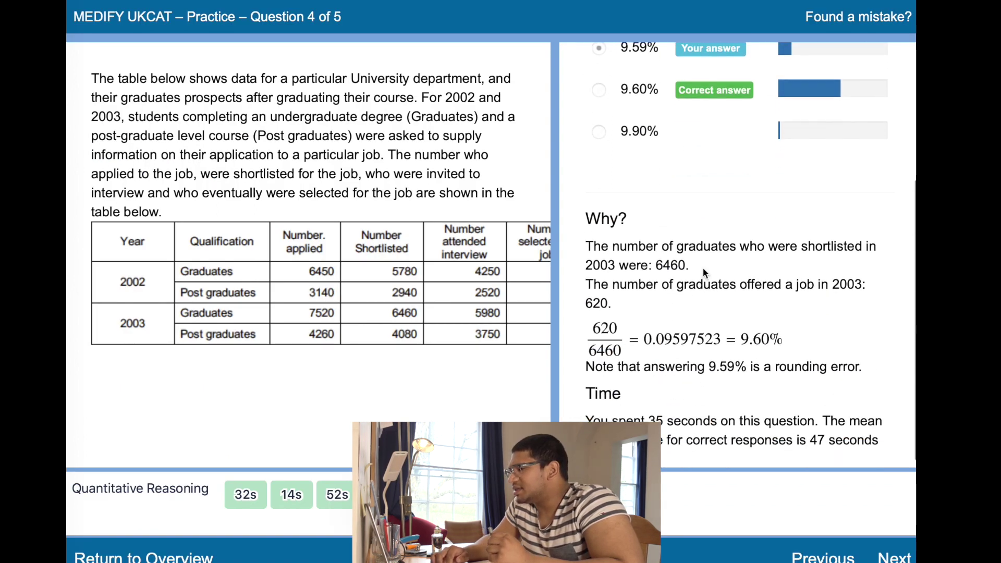
{"action": "scroll", "coordinate": [390, 338], "scroll_direction": "down", "scroll_amount": 1}
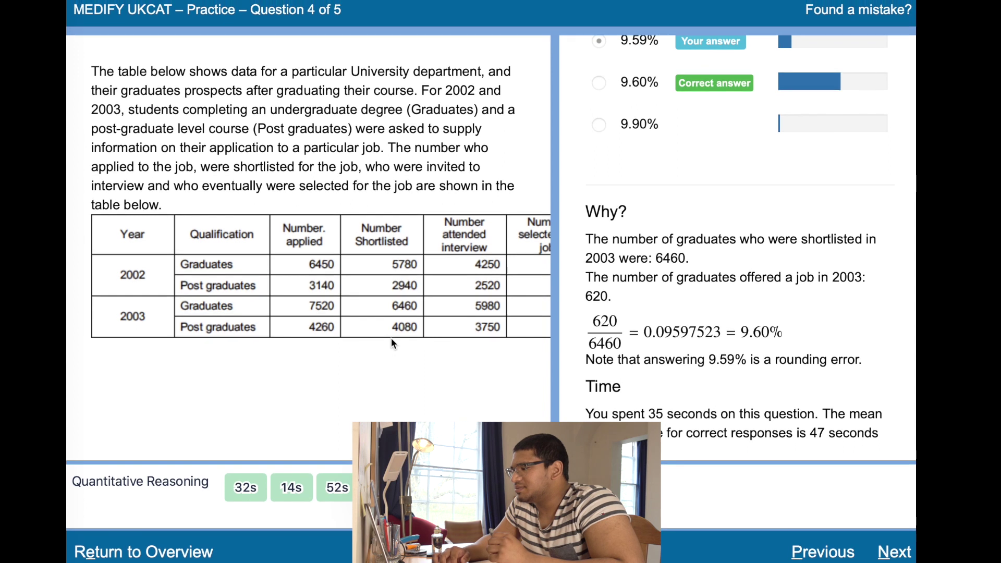
{"action": "scroll", "coordinate": [638, 340], "scroll_direction": "down", "scroll_amount": 1}
{"action": "scroll", "coordinate": [640, 345], "scroll_direction": "up", "scroll_amount": 1}
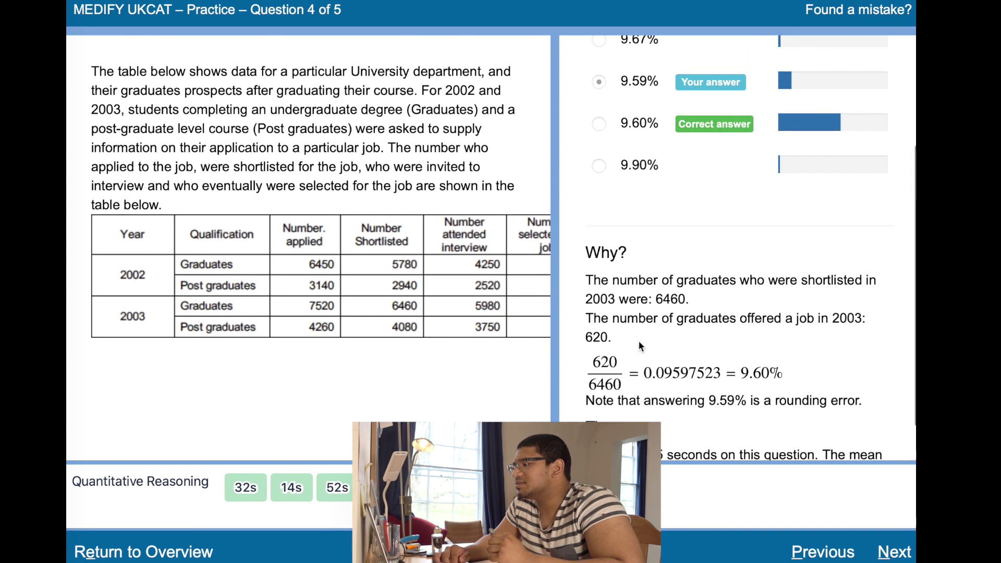
{"action": "scroll", "coordinate": [639, 345], "scroll_direction": "down", "scroll_amount": 1}
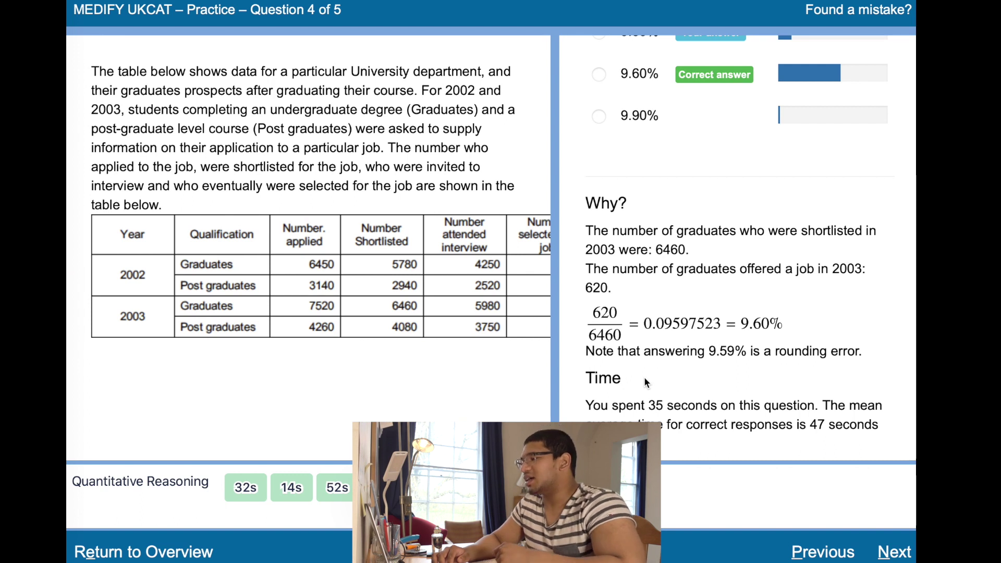
{"action": "scroll", "coordinate": [643, 376], "scroll_direction": "up", "scroll_amount": 3}
{"action": "scroll", "coordinate": [644, 377], "scroll_direction": "down", "scroll_amount": 3}
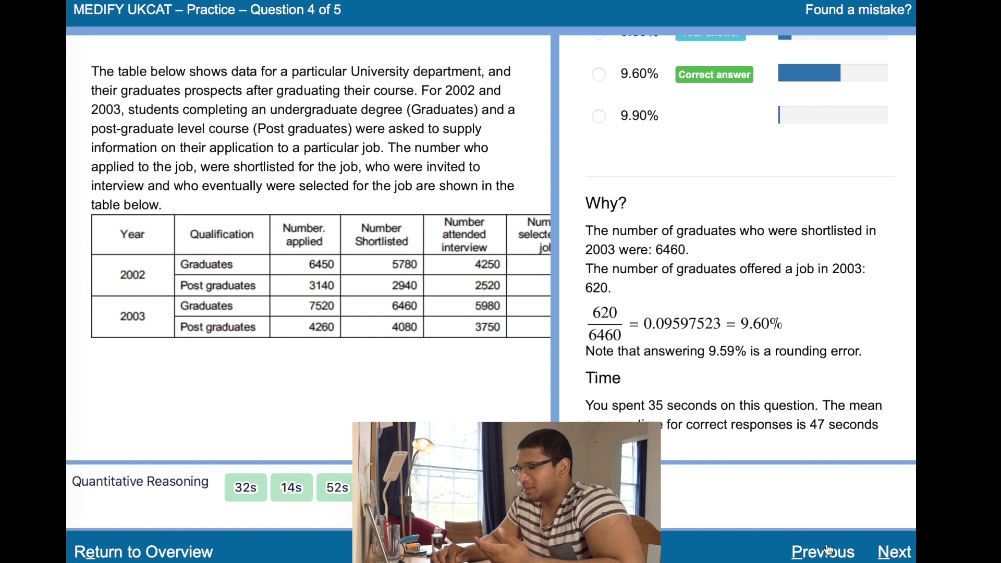
{"action": "left_click", "coordinate": [181, 556]}
- Start a new Quantitative Reasoning practice set and read question 1's data
{"action": "scroll", "coordinate": [300, 386], "scroll_direction": "down", "scroll_amount": 10}
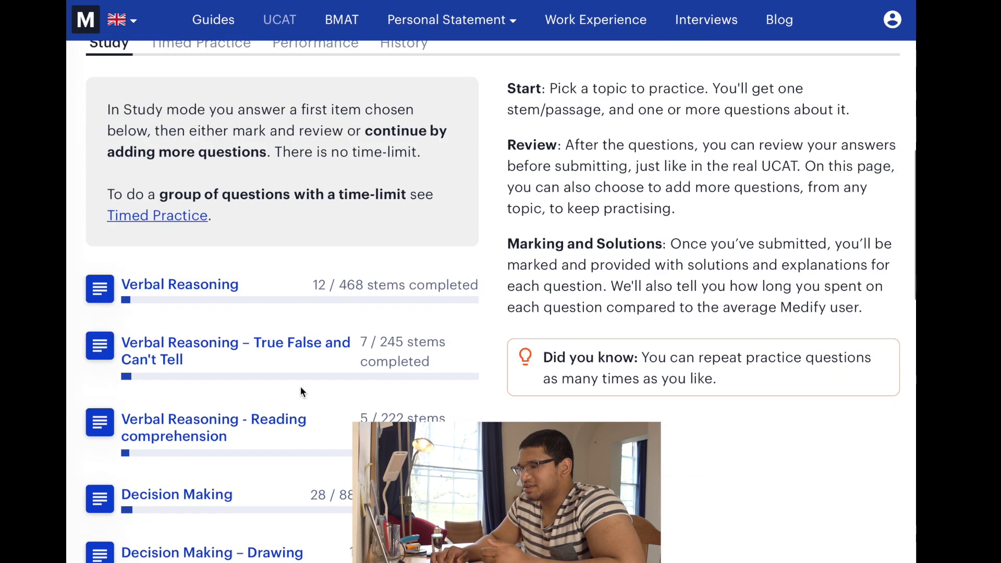
{"action": "left_click", "coordinate": [183, 436]}
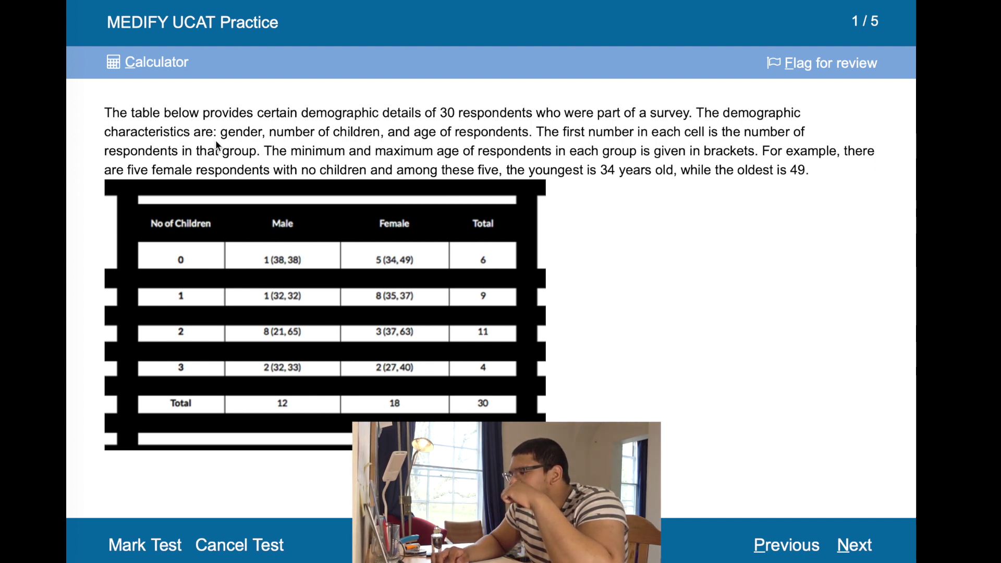
{"action": "scroll", "coordinate": [225, 151], "scroll_direction": "down", "scroll_amount": 1}
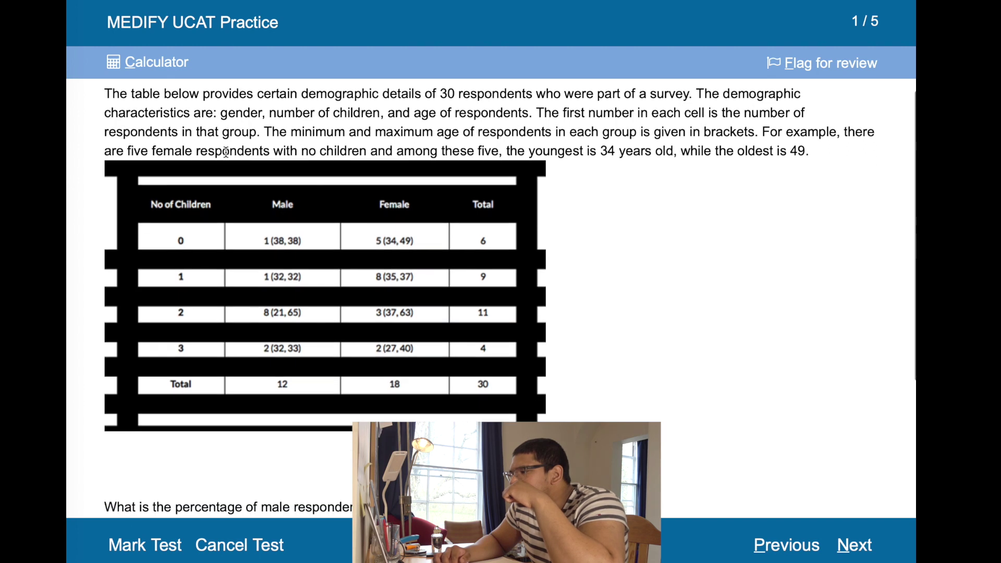
{"action": "scroll", "coordinate": [226, 151], "scroll_direction": "down", "scroll_amount": 1}
{"action": "scroll", "coordinate": [228, 156], "scroll_direction": "down", "scroll_amount": 1}
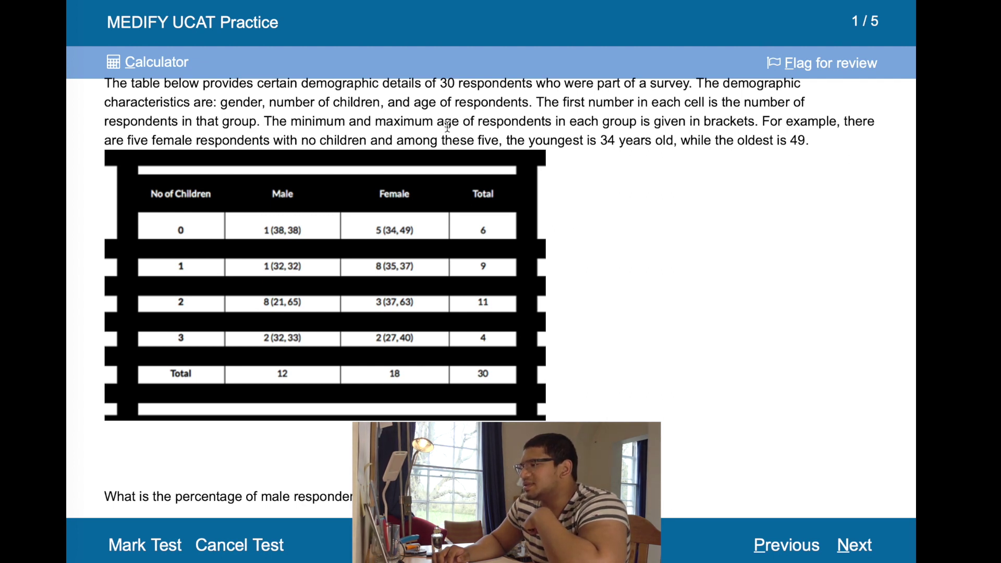
{"action": "scroll", "coordinate": [417, 235], "scroll_direction": "down", "scroll_amount": 2}
{"action": "scroll", "coordinate": [411, 256], "scroll_direction": "down", "scroll_amount": 1}
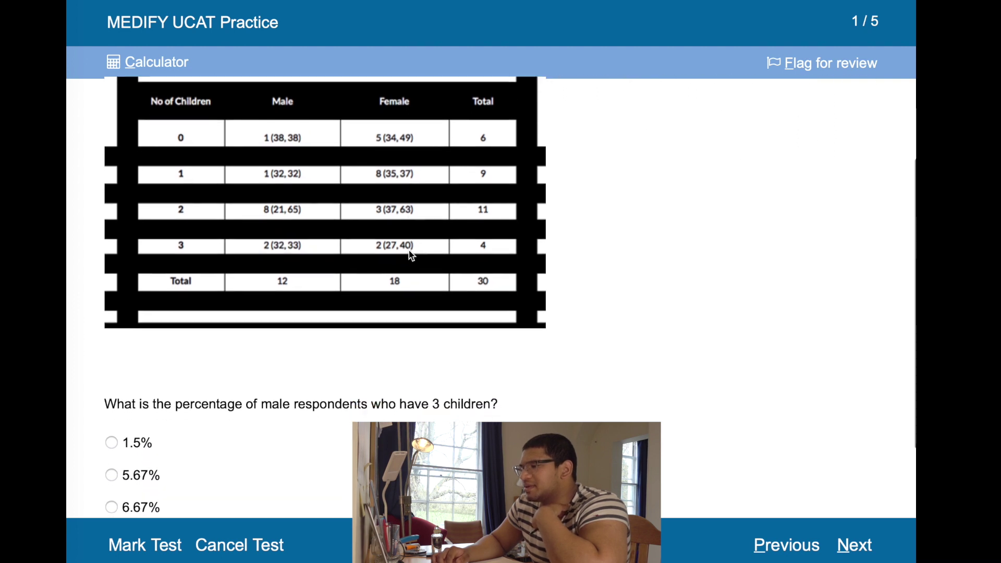
{"action": "scroll", "coordinate": [411, 255], "scroll_direction": "down", "scroll_amount": 1}
{"action": "scroll", "coordinate": [411, 252], "scroll_direction": "up", "scroll_amount": 2}
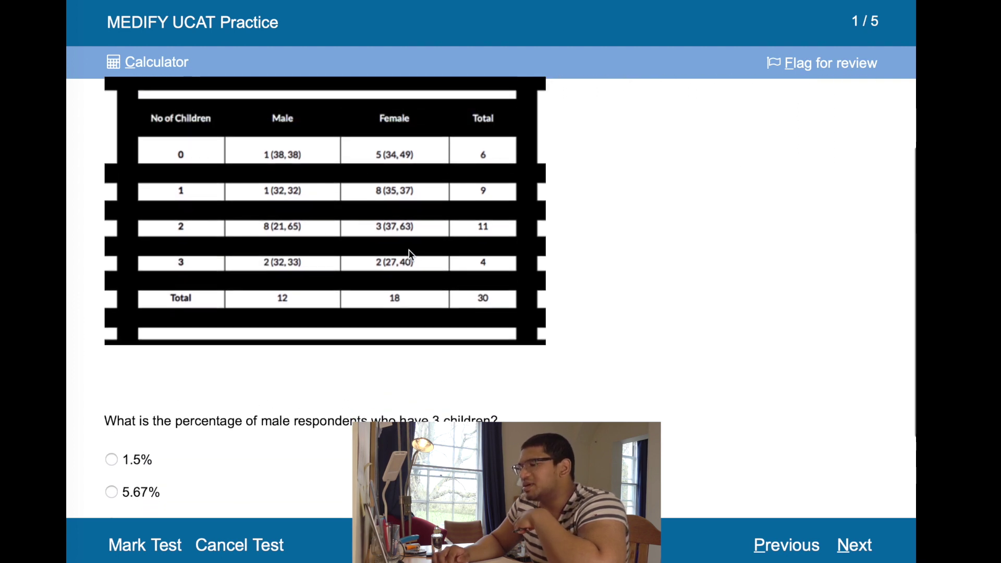
- Calculate 2/12 = 0.1666666667 on the calculator and choose 16.7% for question 1
{"action": "left_click", "coordinate": [169, 71]}
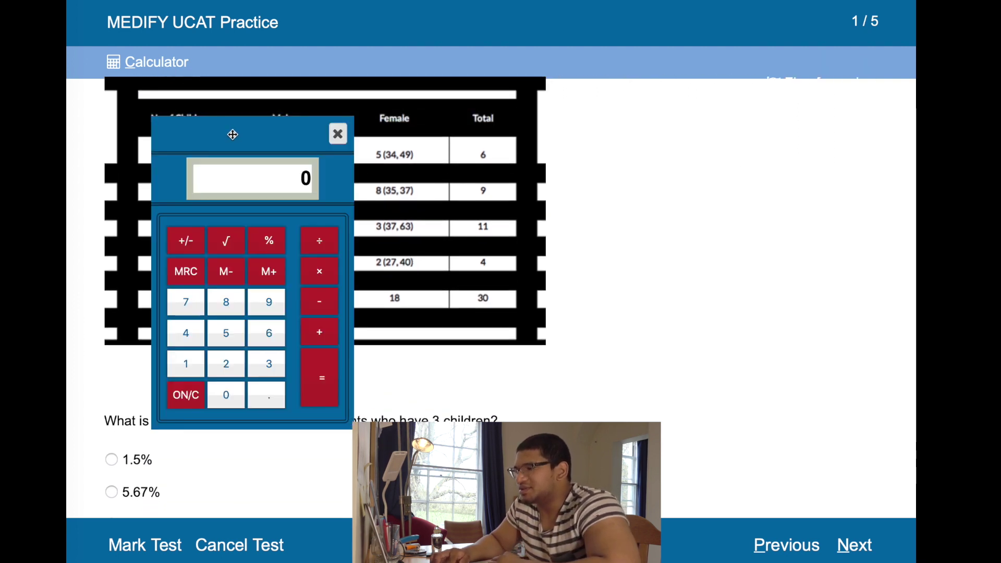
{"action": "left_click_drag", "start_coordinate": [233, 134], "coordinate": [670, 134]}
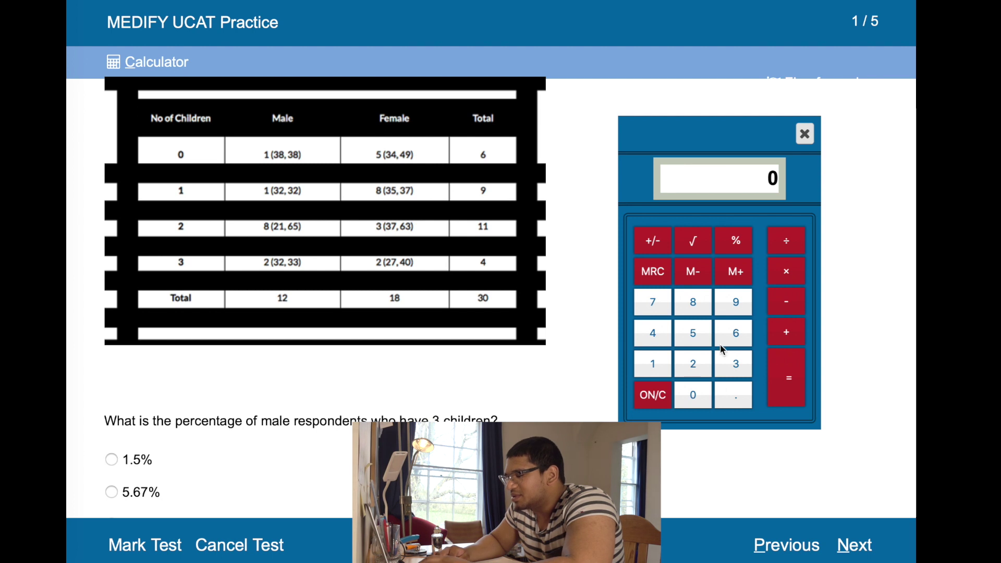
{"action": "type", "text": "2/12"}
{"action": "key", "text": "Return"}
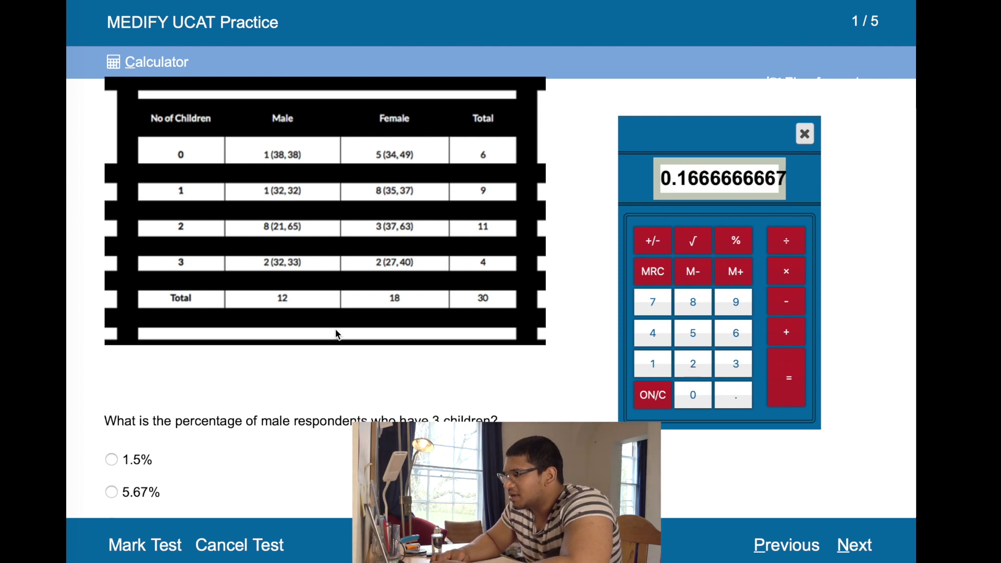
{"action": "scroll", "coordinate": [289, 333], "scroll_direction": "down", "scroll_amount": 3}
{"action": "left_click", "coordinate": [134, 494]}
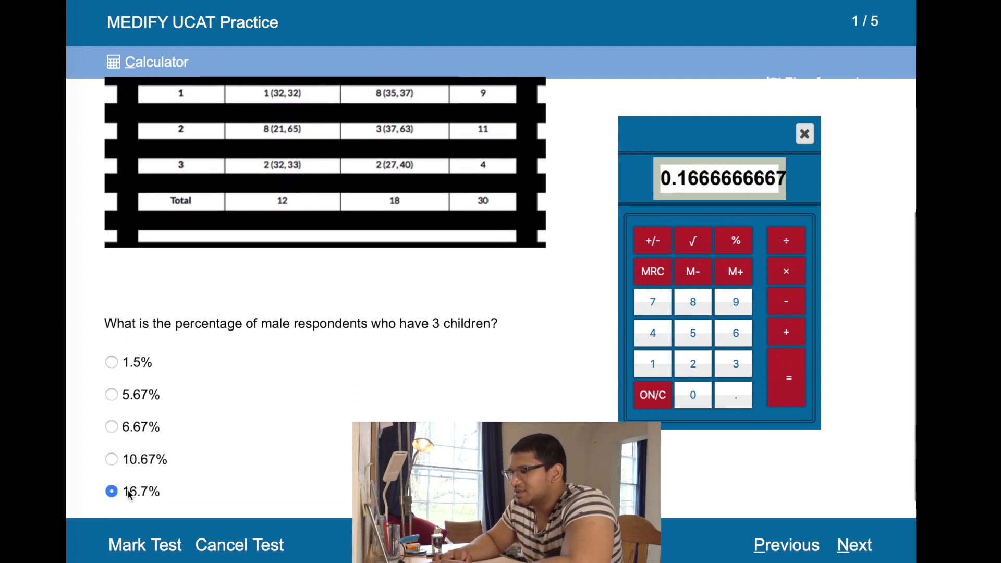
{"action": "scroll", "coordinate": [288, 460], "scroll_direction": "up", "scroll_amount": 3}
- Move on to question 2 about respondents aged 35+ and read its data
{"action": "left_click", "coordinate": [853, 545]}
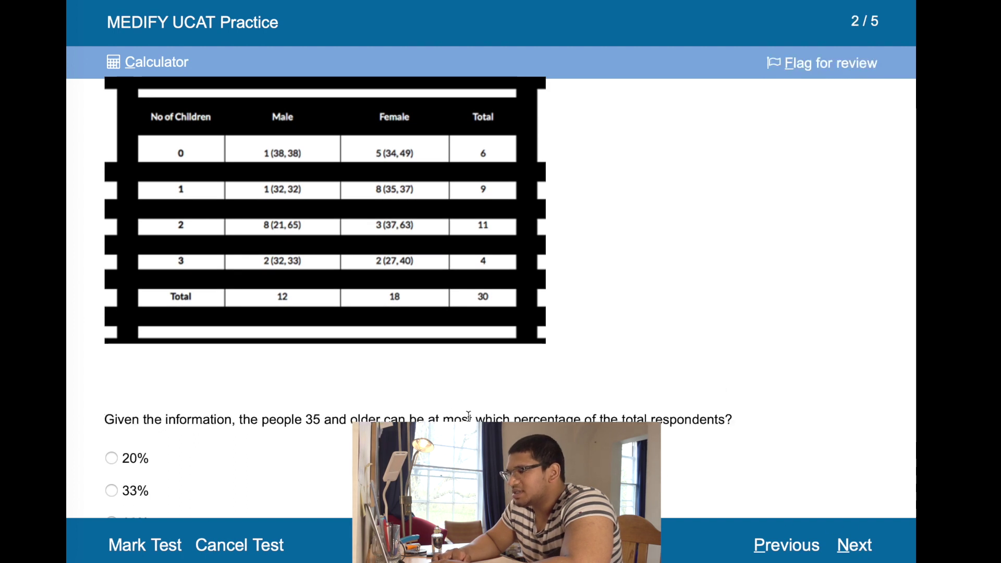
{"action": "scroll", "coordinate": [451, 415], "scroll_direction": "down", "scroll_amount": 4}
{"action": "scroll", "coordinate": [436, 399], "scroll_direction": "up", "scroll_amount": 1}
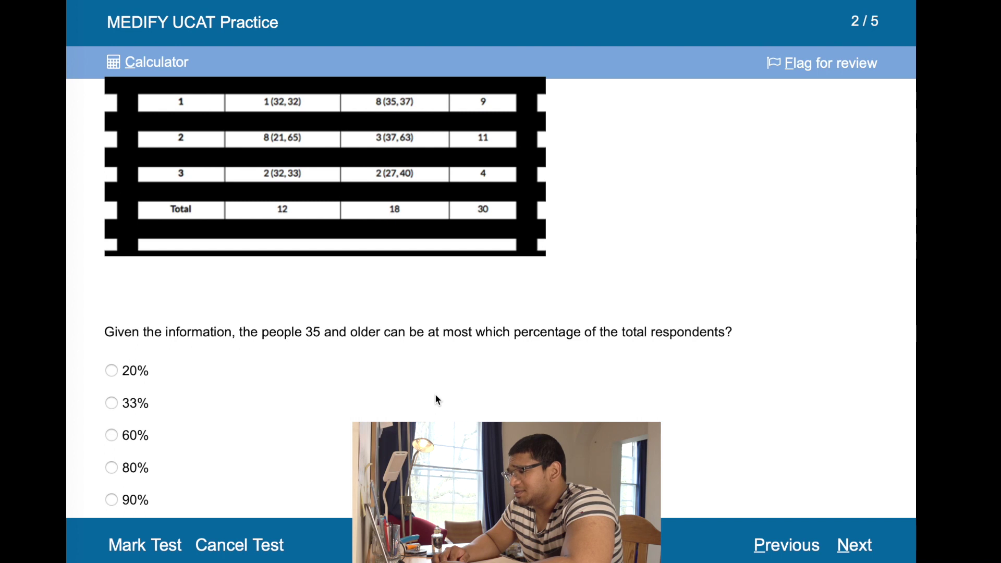
{"action": "scroll", "coordinate": [436, 398], "scroll_direction": "up", "scroll_amount": 1}
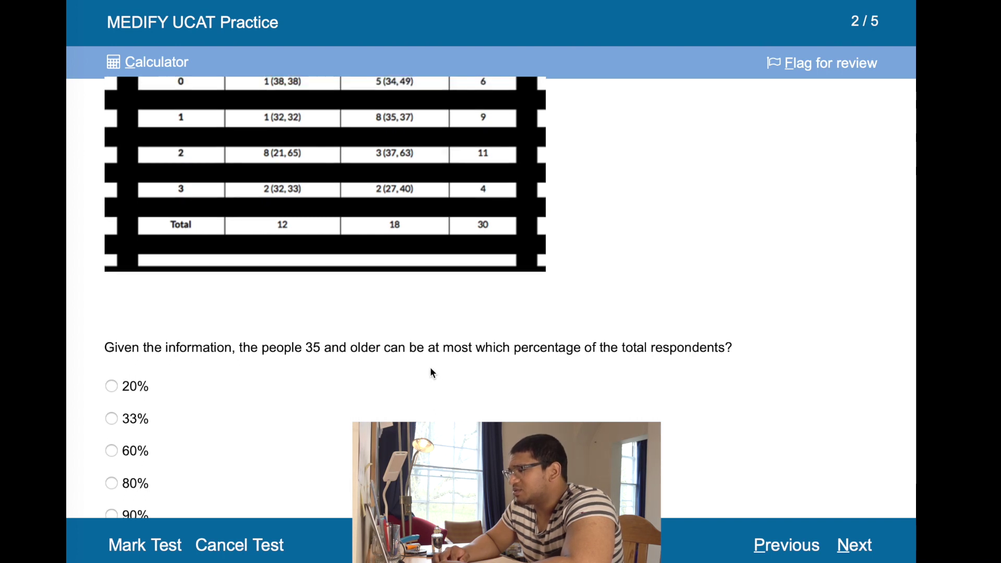
{"action": "scroll", "coordinate": [430, 369], "scroll_direction": "up", "scroll_amount": 1}
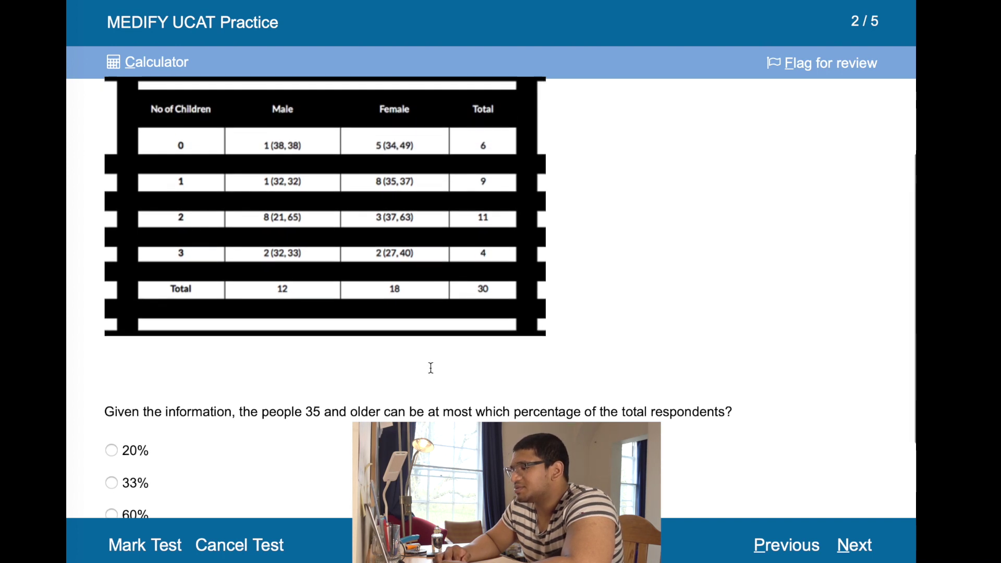
{"action": "scroll", "coordinate": [431, 371], "scroll_direction": "down", "scroll_amount": 1}
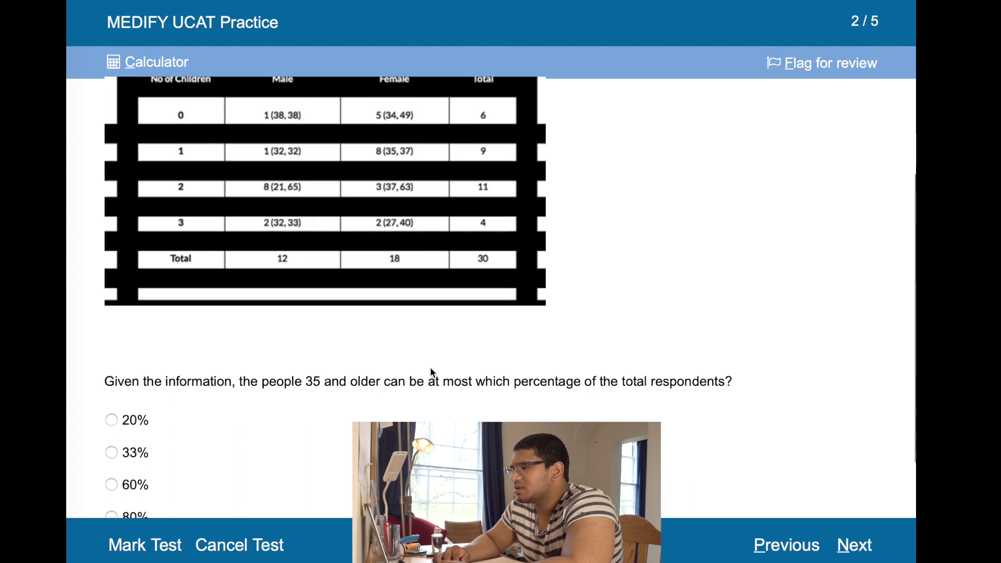
{"action": "scroll", "coordinate": [438, 319], "scroll_direction": "up", "scroll_amount": 1}
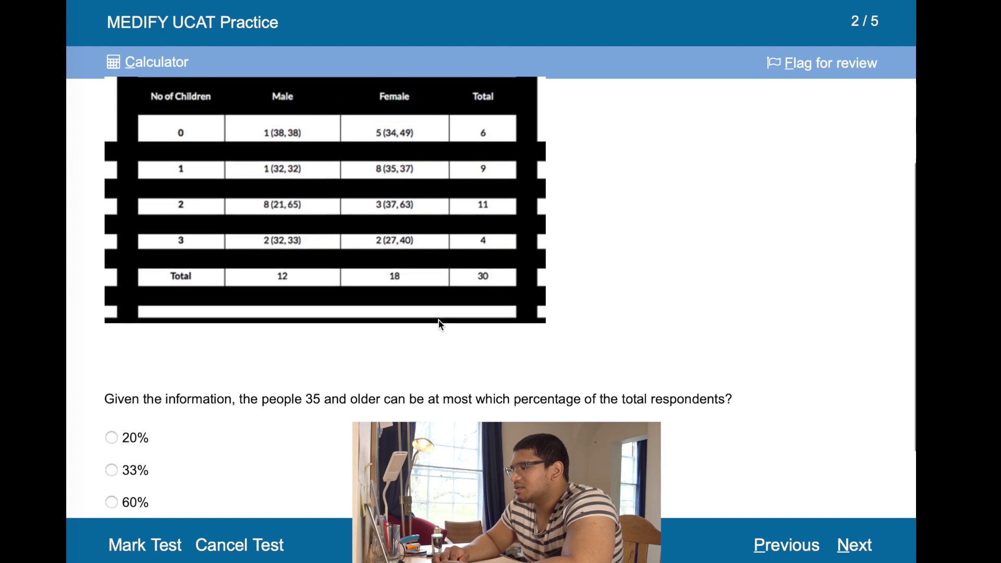
{"action": "scroll", "coordinate": [440, 324], "scroll_direction": "up", "scroll_amount": 1}
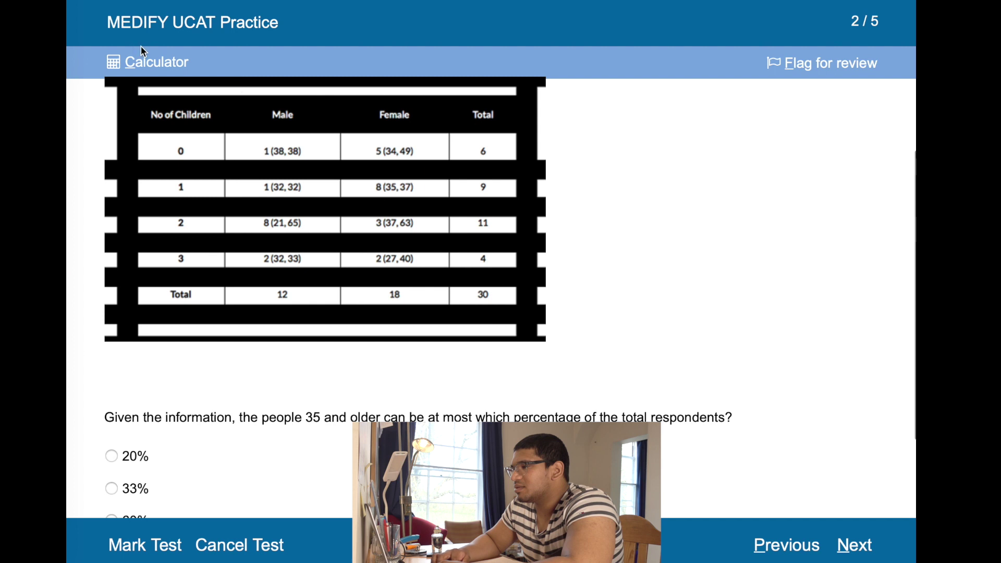
- Clear the calculator, move it clear of the table, and compute 16/30 = 0.5333333333
{"action": "left_click", "coordinate": [134, 64]}
{"action": "left_click", "coordinate": [654, 392]}
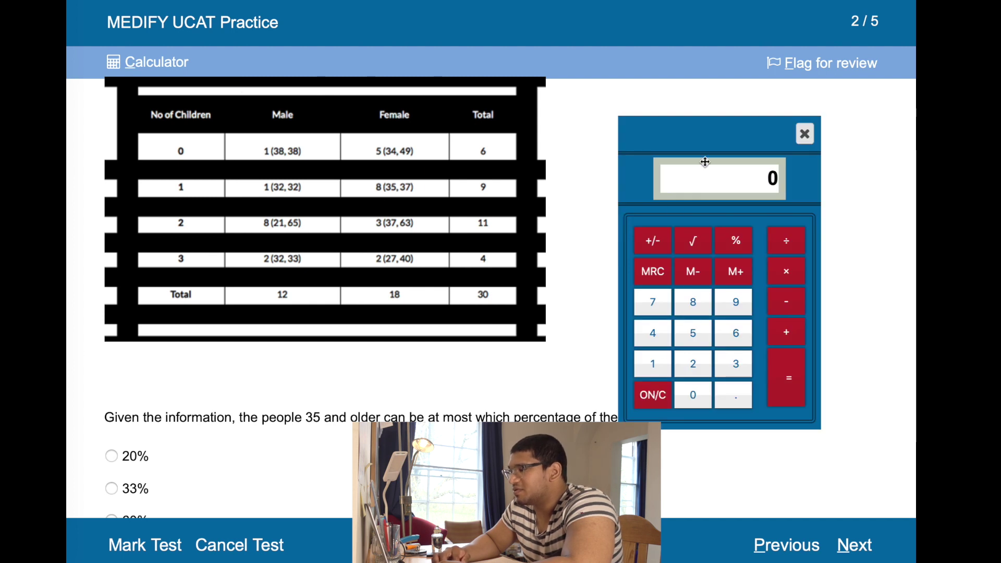
{"action": "left_click_drag", "start_coordinate": [715, 149], "coordinate": [763, 108]}
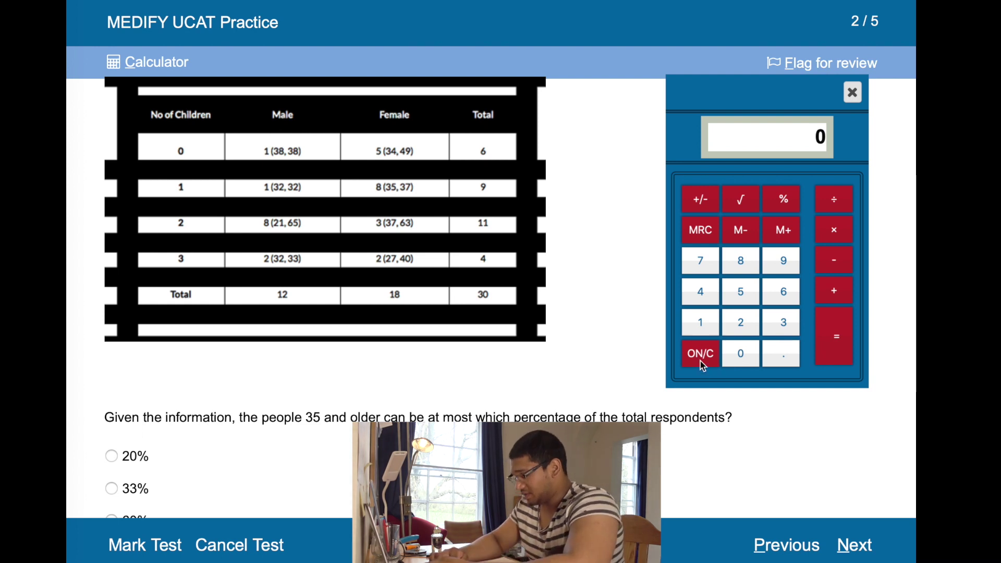
{"action": "type", "text": "16/30"}
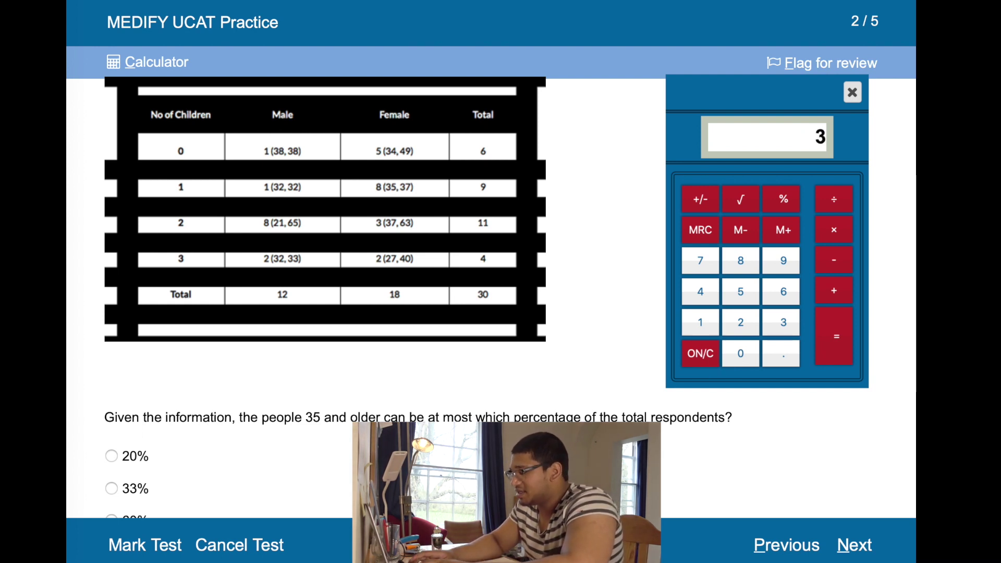
{"action": "key", "text": "Return"}
{"action": "scroll", "coordinate": [414, 404], "scroll_direction": "down", "scroll_amount": 2}
{"action": "scroll", "coordinate": [413, 405], "scroll_direction": "down", "scroll_amount": 1}
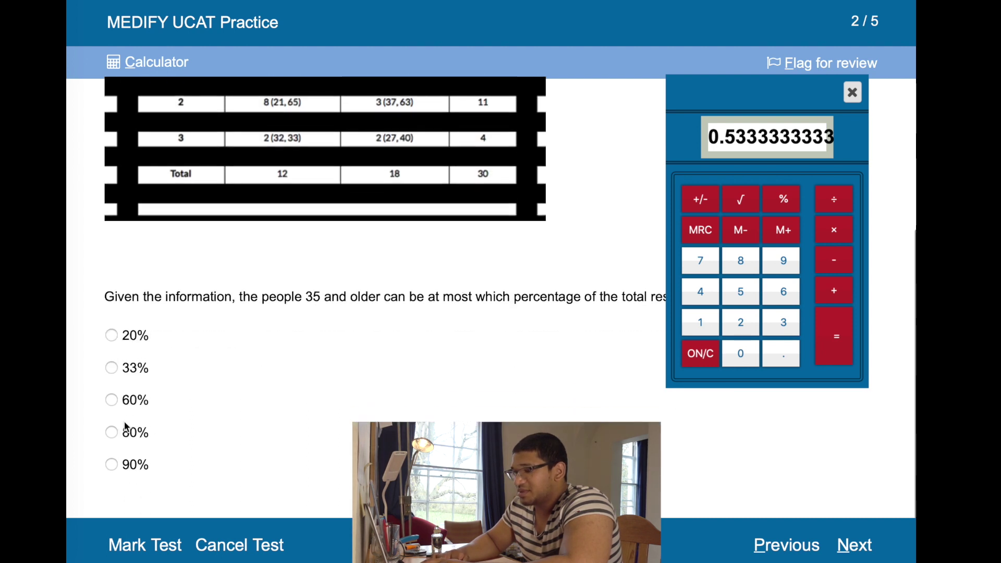